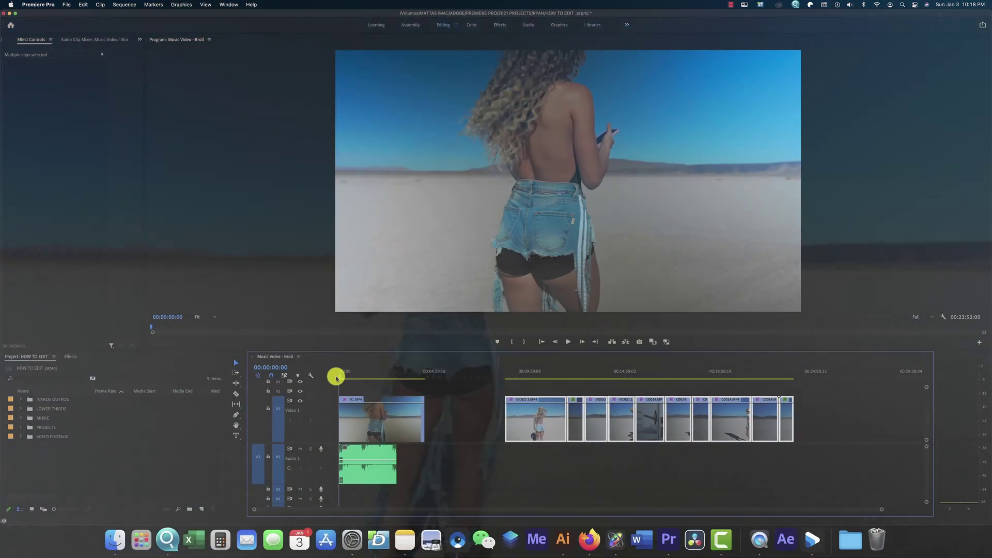
- Interpret INTRO.mov and OUTRO.mov at an assumed frame rate of 23.976 fps
key("space")
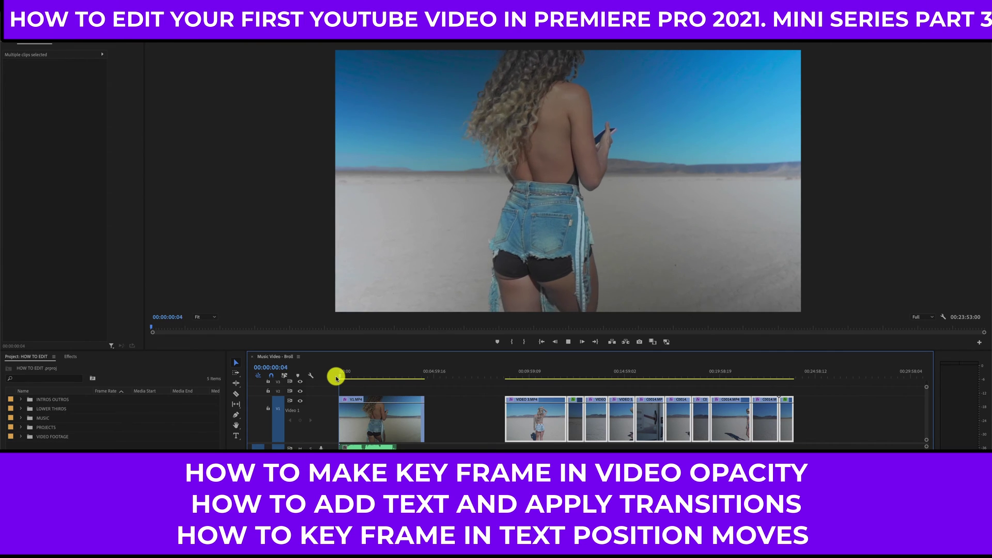
left_click(20, 399)
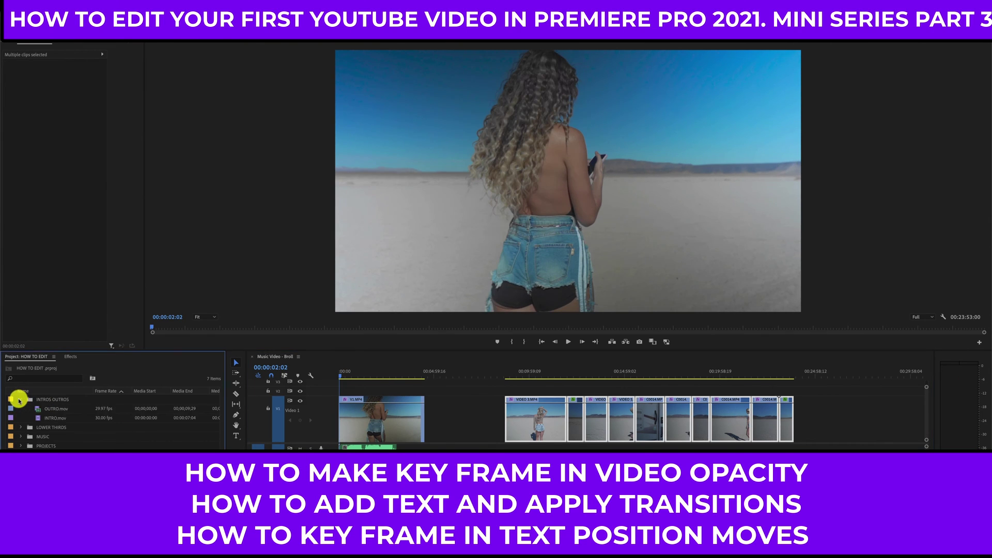
left_click(56, 419)
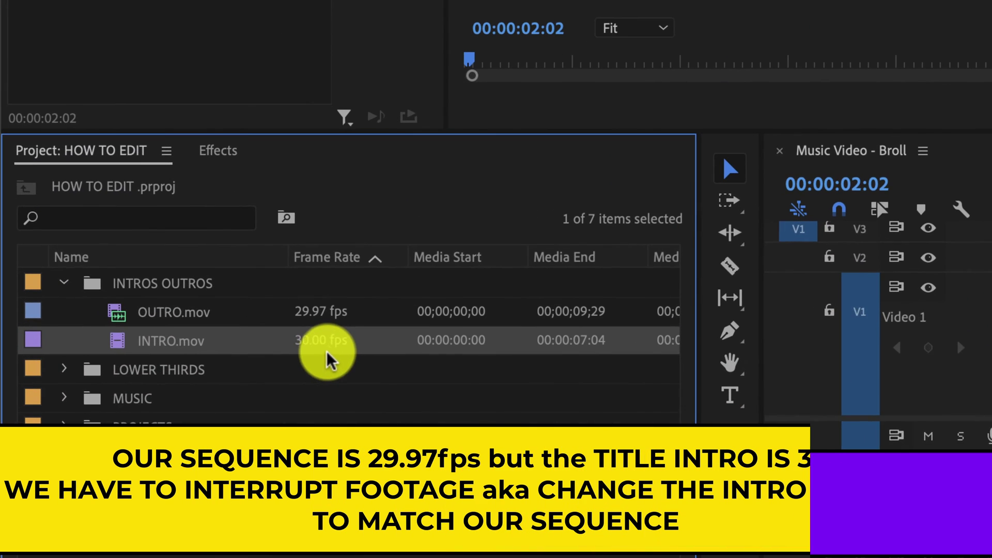
left_click(321, 316, "shift")
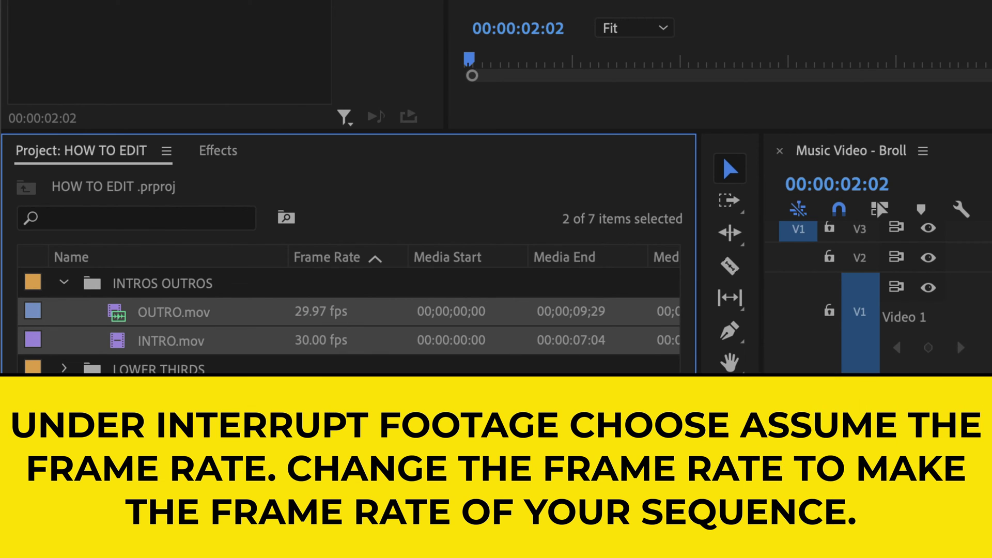
right_click(302, 343)
left_click(649, 28)
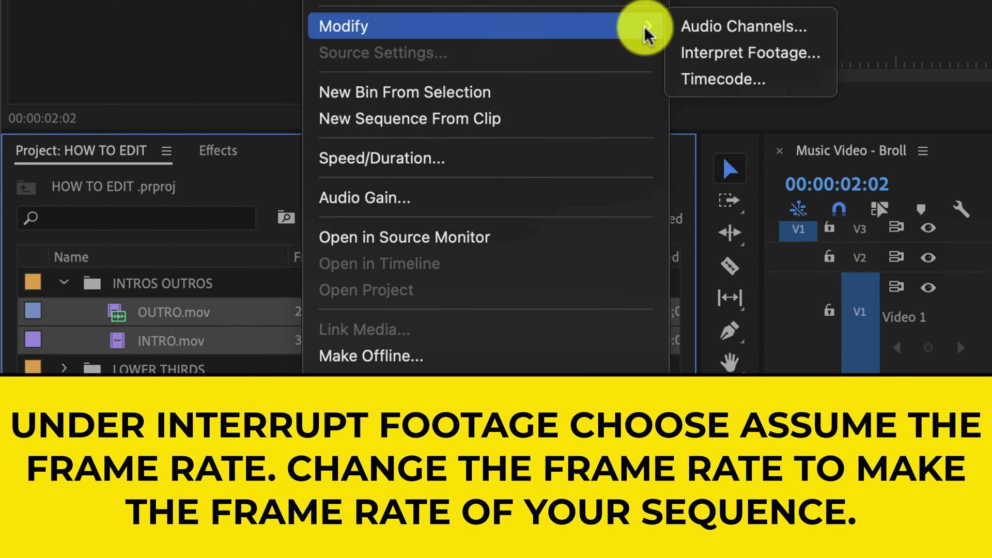
left_click(713, 57)
left_click(275, 127)
double_click(417, 127)
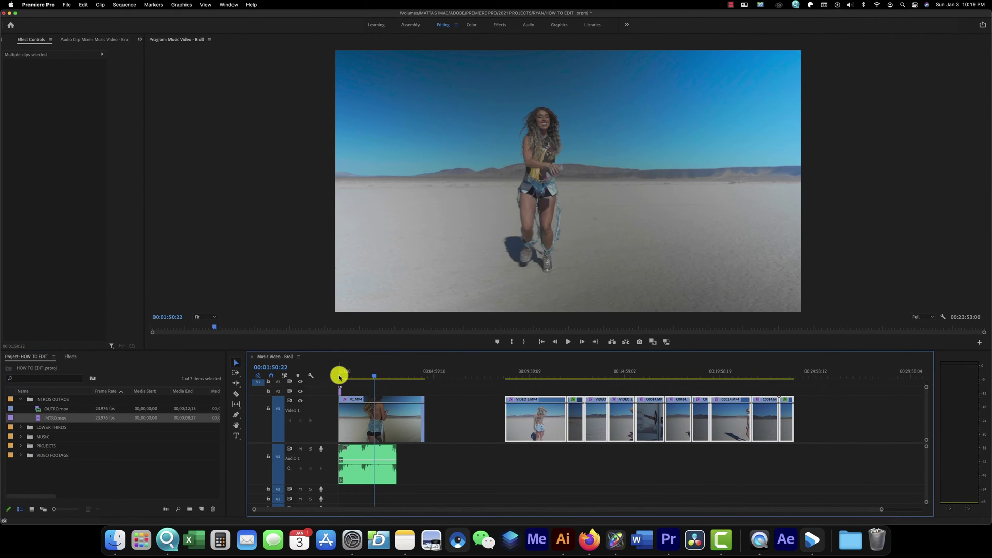
left_click(340, 377)
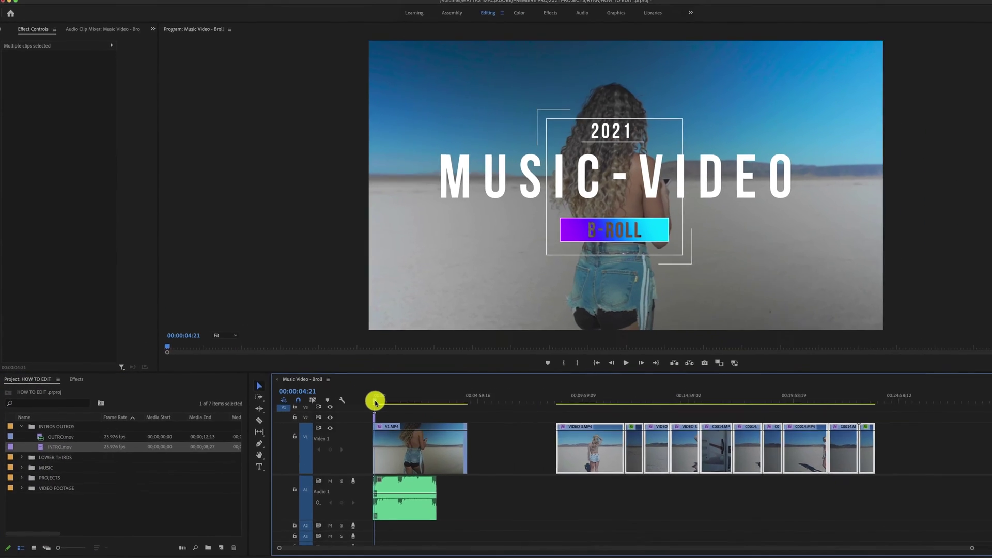
- Select V1.MP4 and turn on Opacity keyframing at 00:00:00:00
key("=")
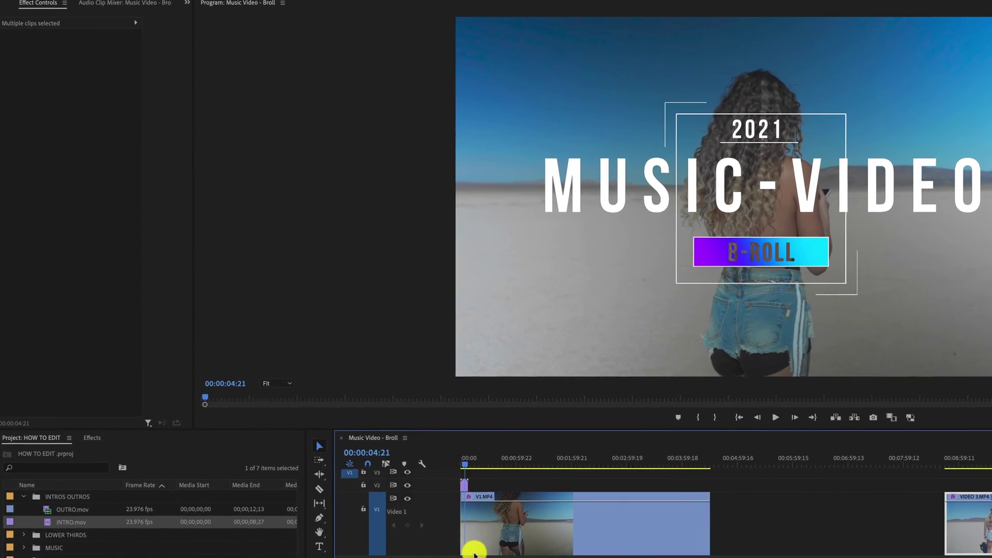
key("=")
key("=")
key("=")
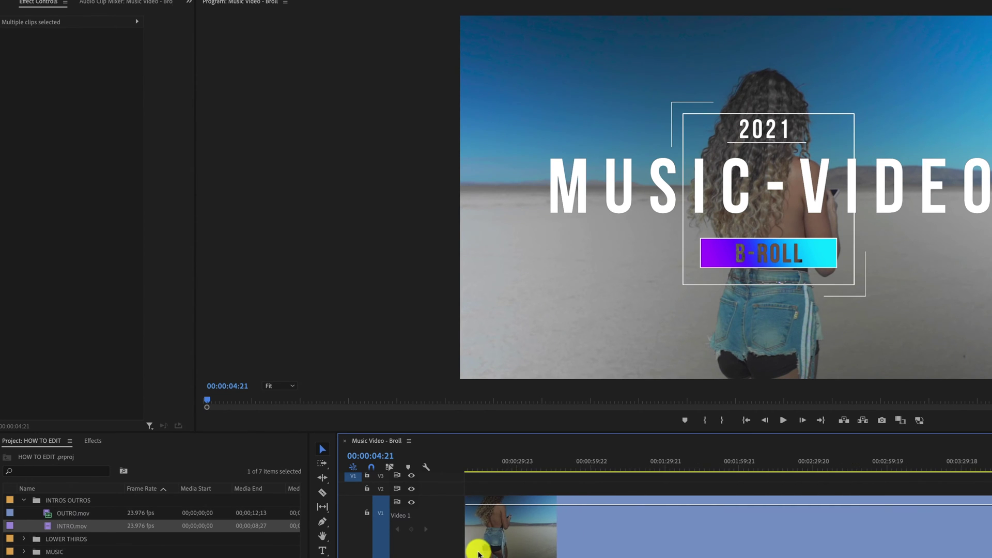
left_click(526, 467)
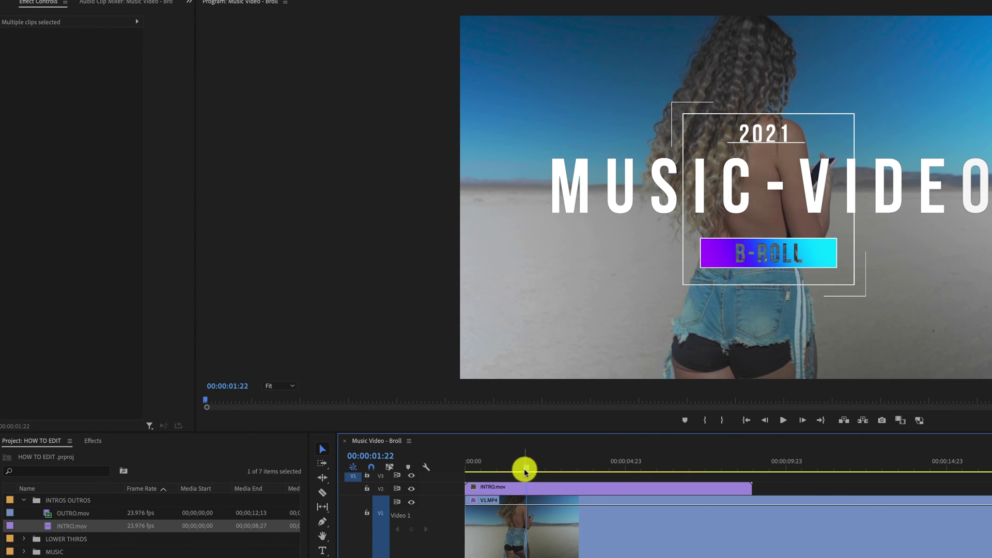
left_click_drag(524, 469, 476, 479)
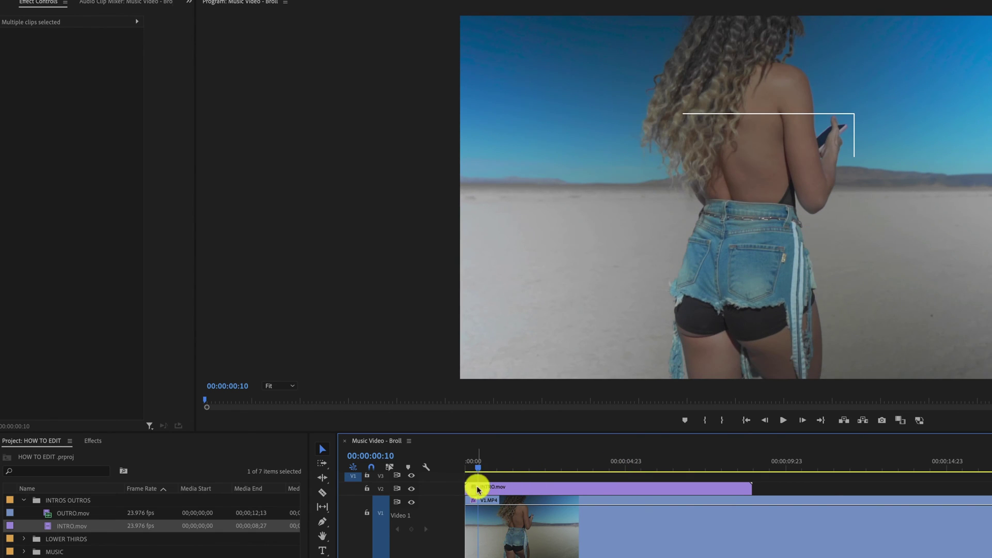
left_click(490, 531)
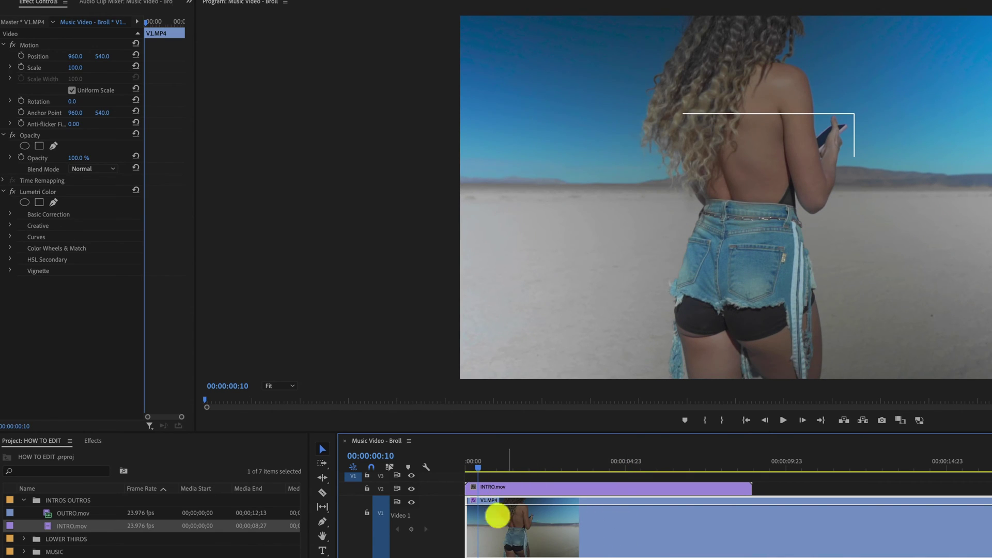
left_click(465, 469)
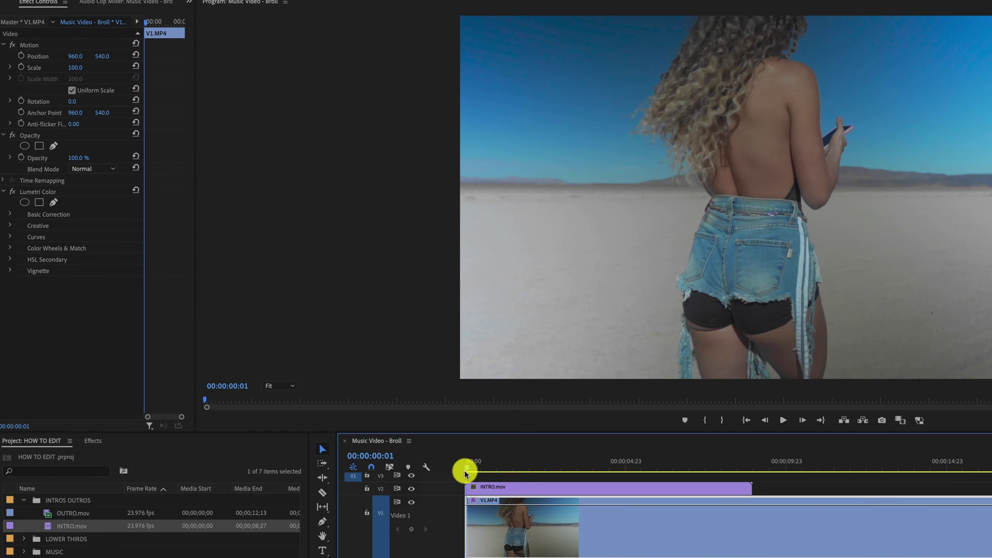
left_click(21, 157)
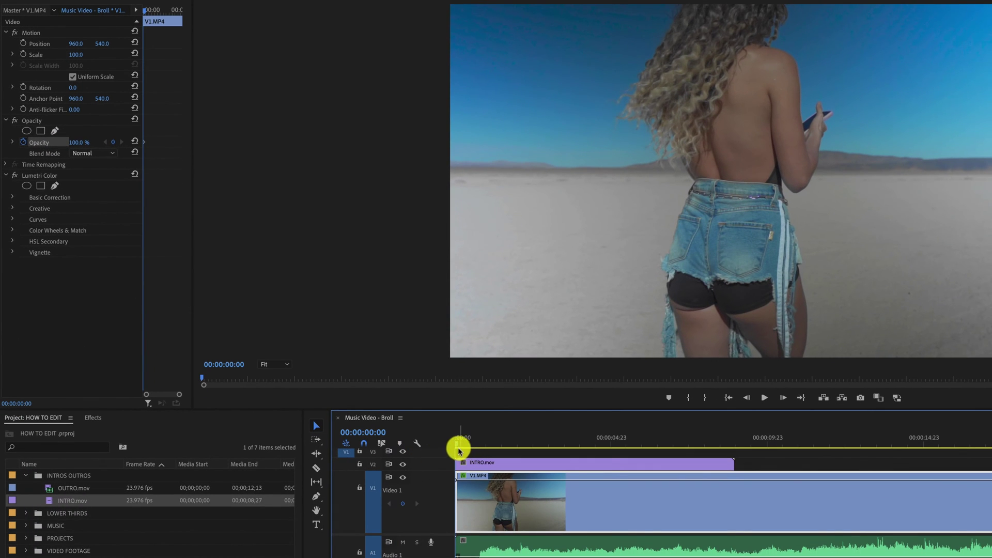
- Set V1.MP4 opacity to 25% at the start and add a 26% keyframe near five seconds
left_click_drag(79, 146, 79, 142)
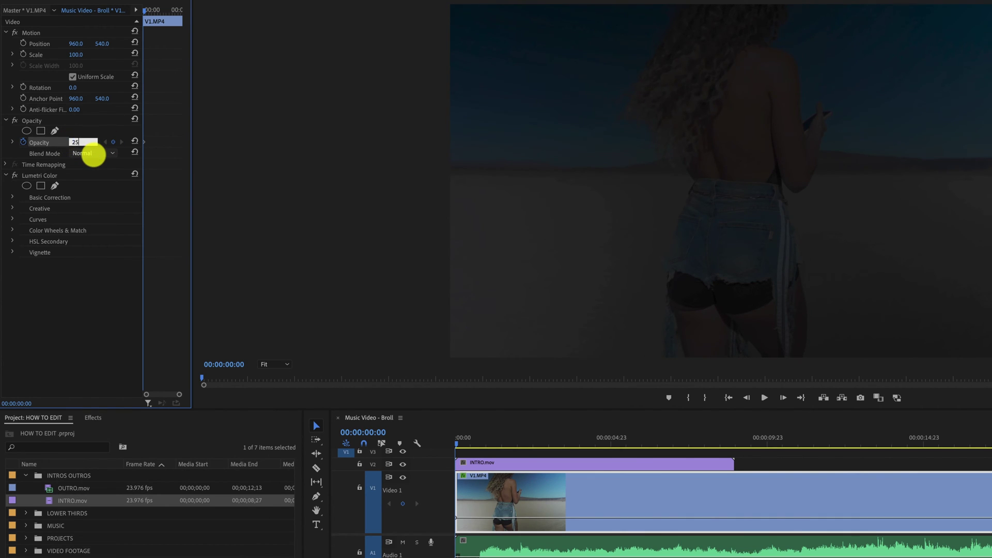
left_click_drag(535, 448, 630, 470)
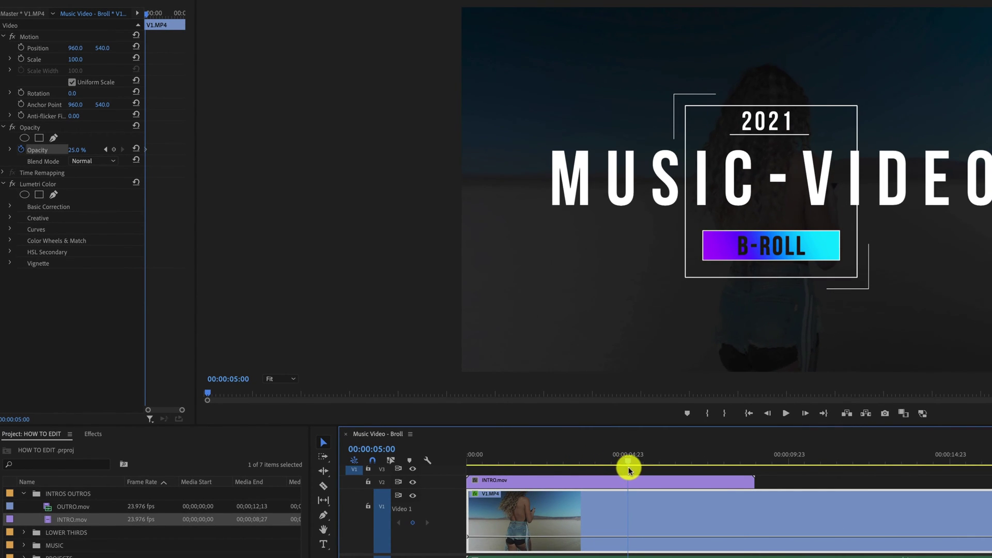
left_click(83, 148)
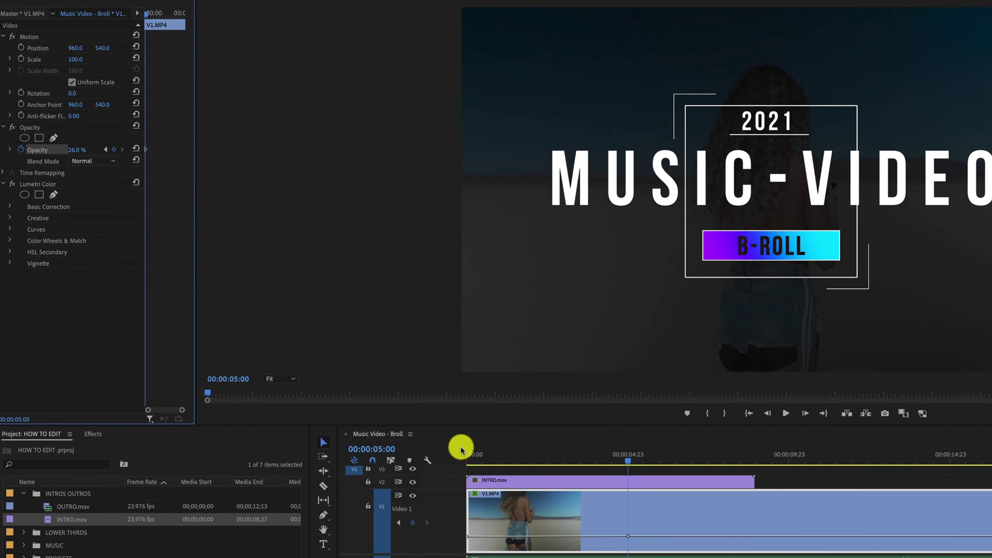
left_click_drag(644, 458, 468, 483)
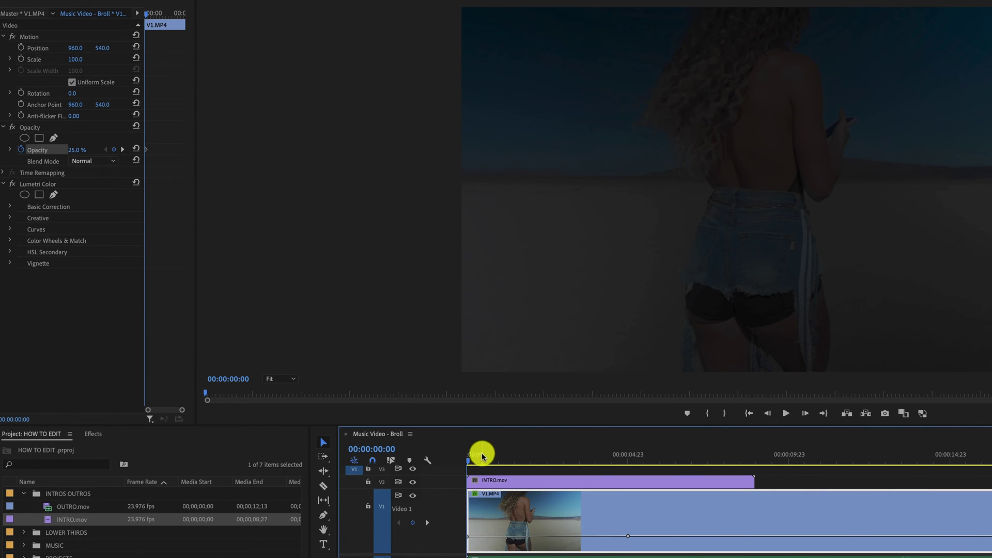
left_click_drag(481, 455, 635, 485)
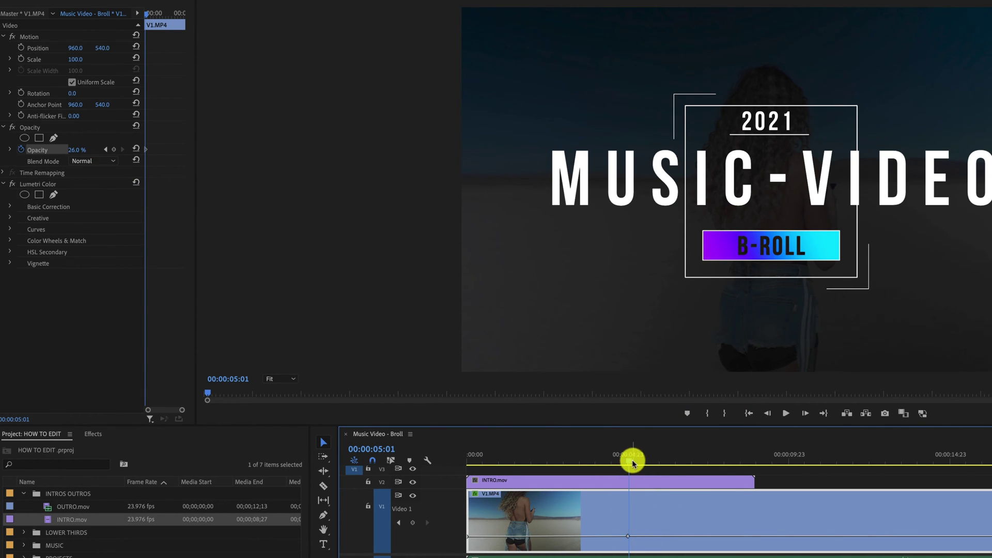
- Add a 100% opacity keyframe at 00:00:07:05 and preview the fade
left_click_drag(630, 460, 701, 472)
left_click(83, 149)
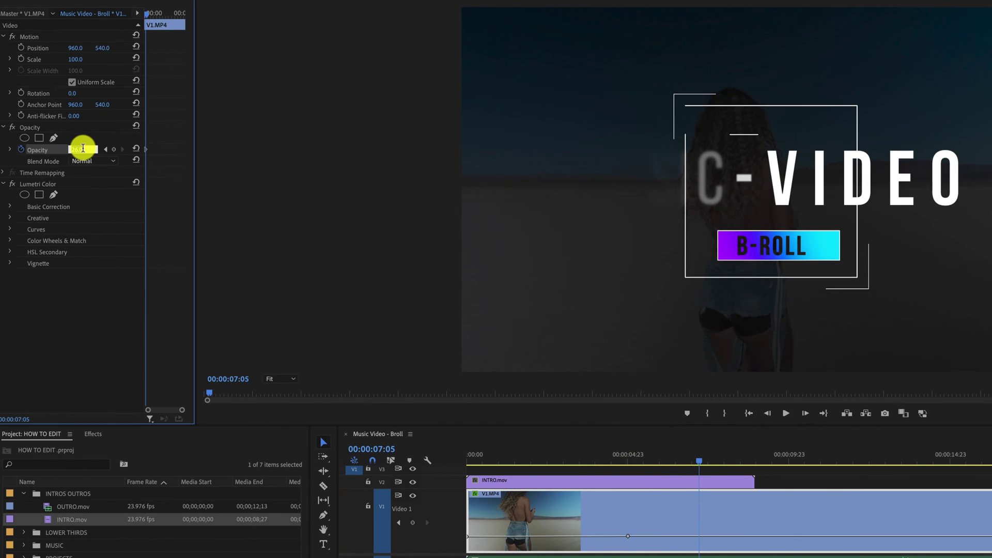
key("Return")
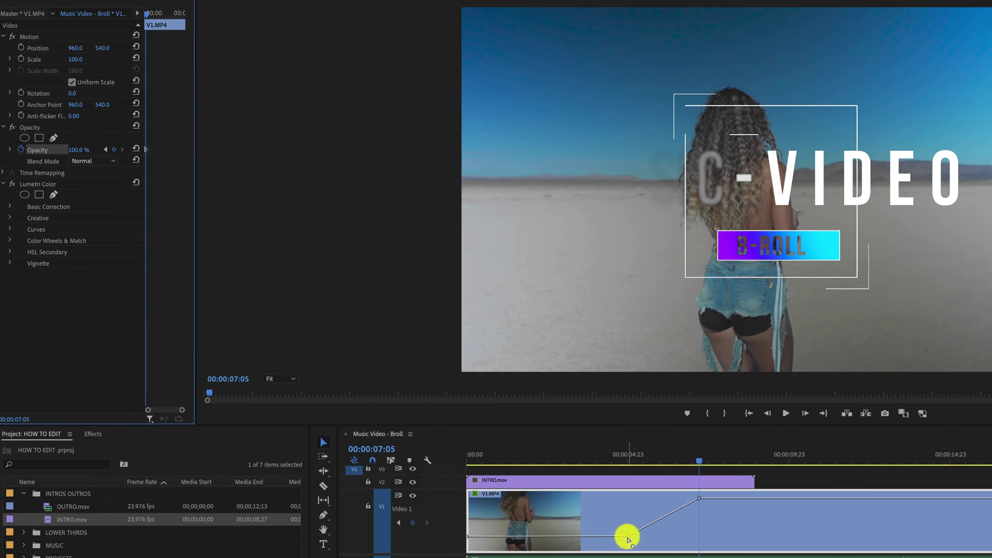
left_click_drag(697, 460, 434, 466)
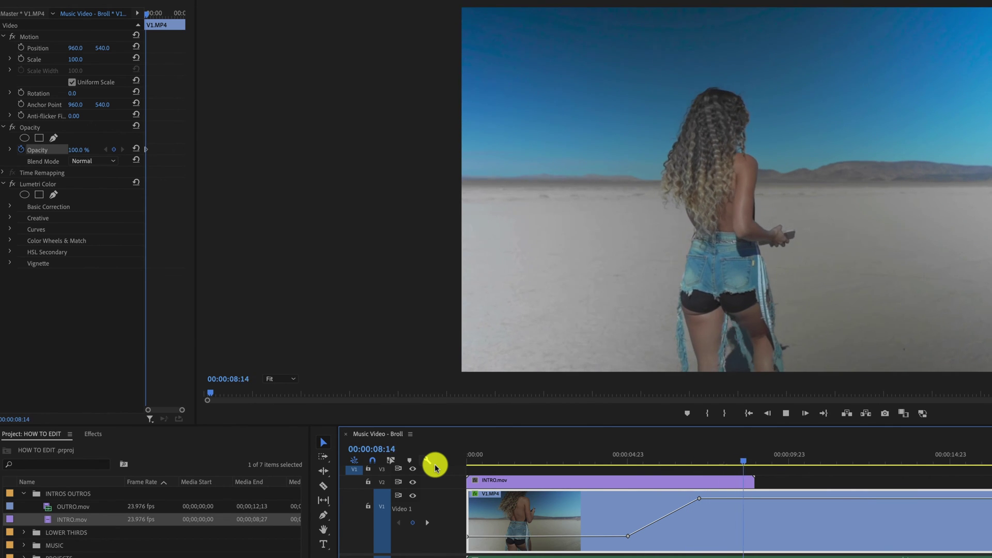
key("space")
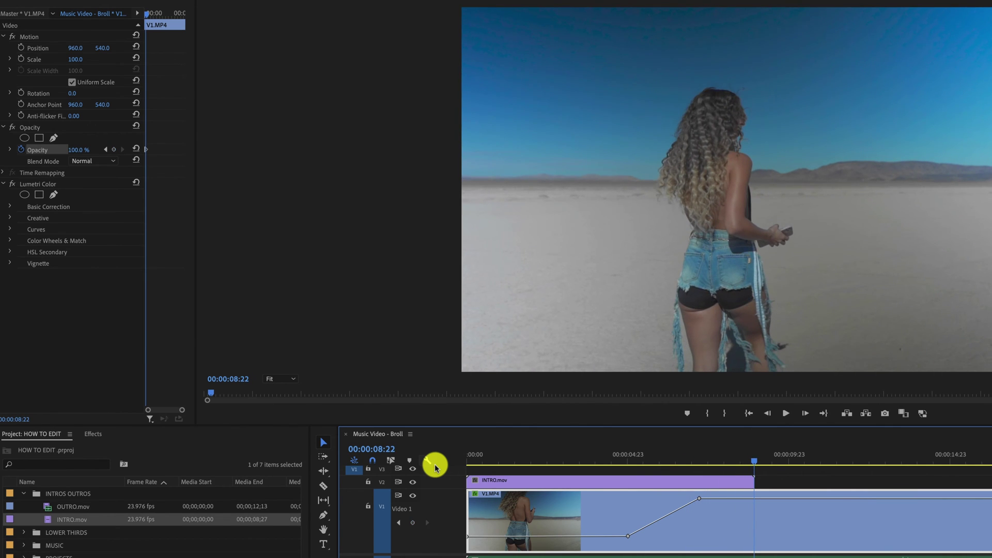
scroll(695, 461, "down", 1)
left_click_drag(696, 460, 615, 471)
key("space")
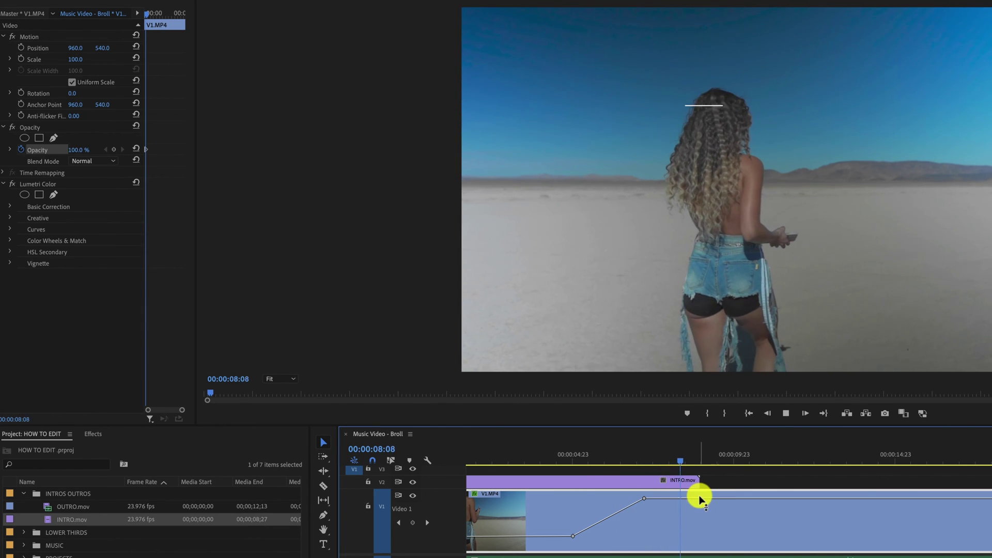
key("space")
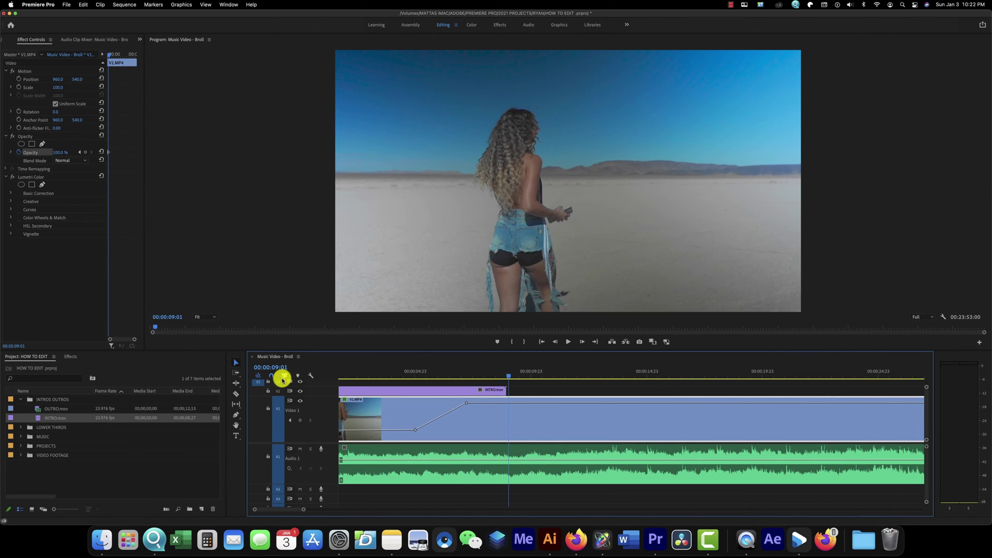
- Create a text title with the model's name near the top of the frame
left_click(237, 437)
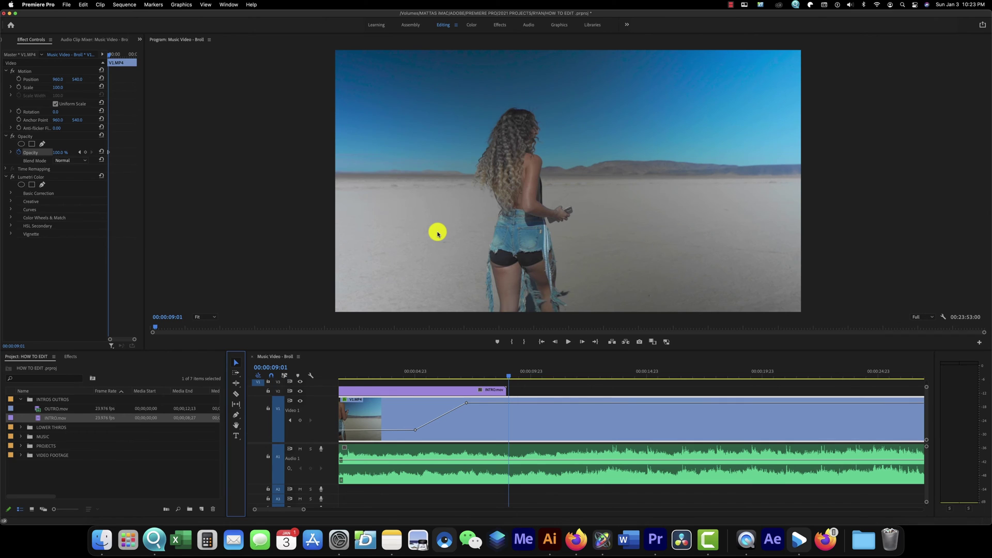
left_click(415, 98)
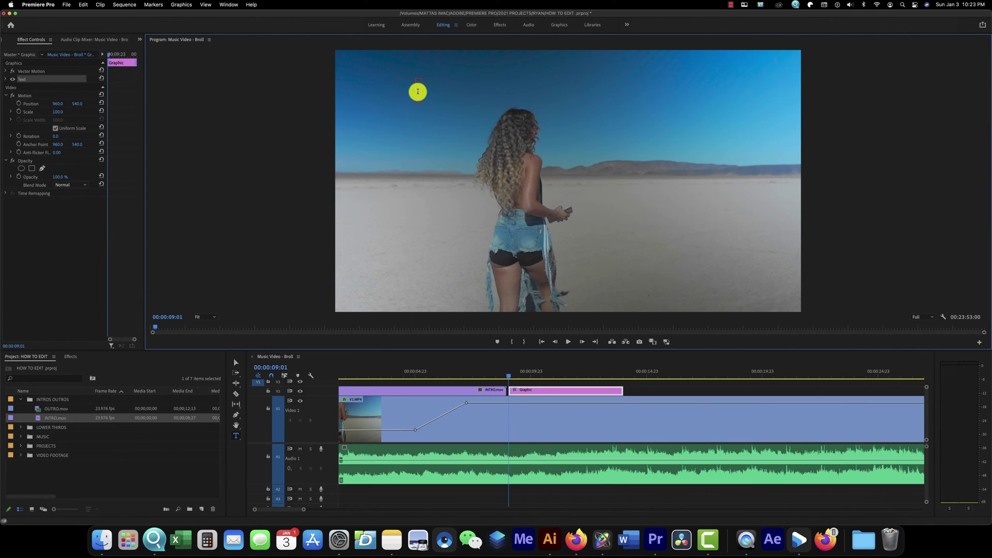
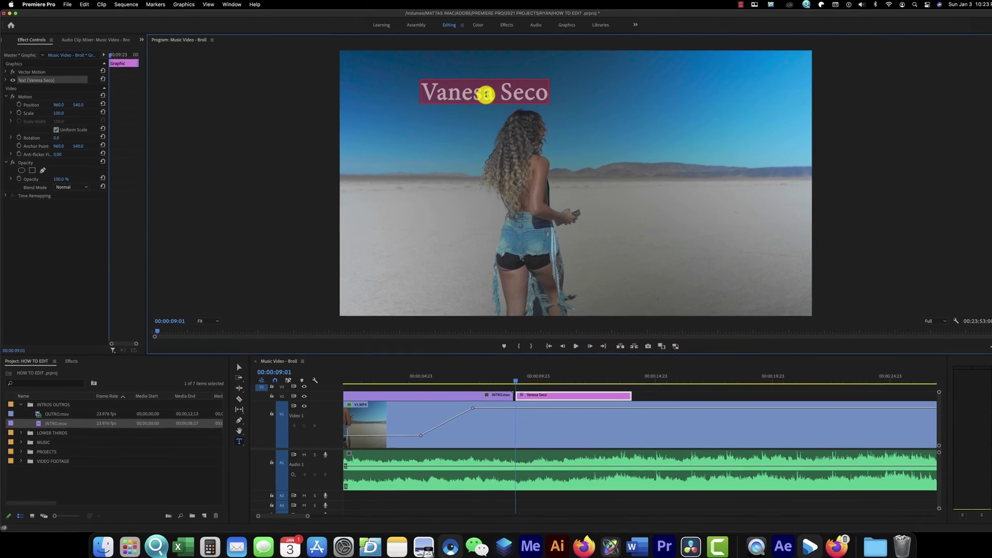
key("super+a")
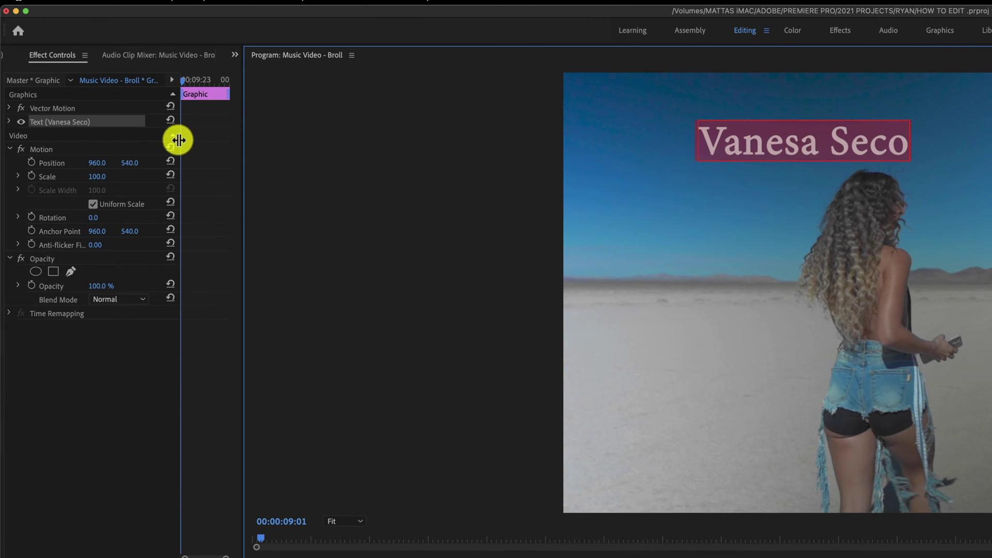
- Scale the name title to 119 at position 951, 556, keeping 0° rotation and 100% opacity
left_click_drag(179, 140, 433, 141)
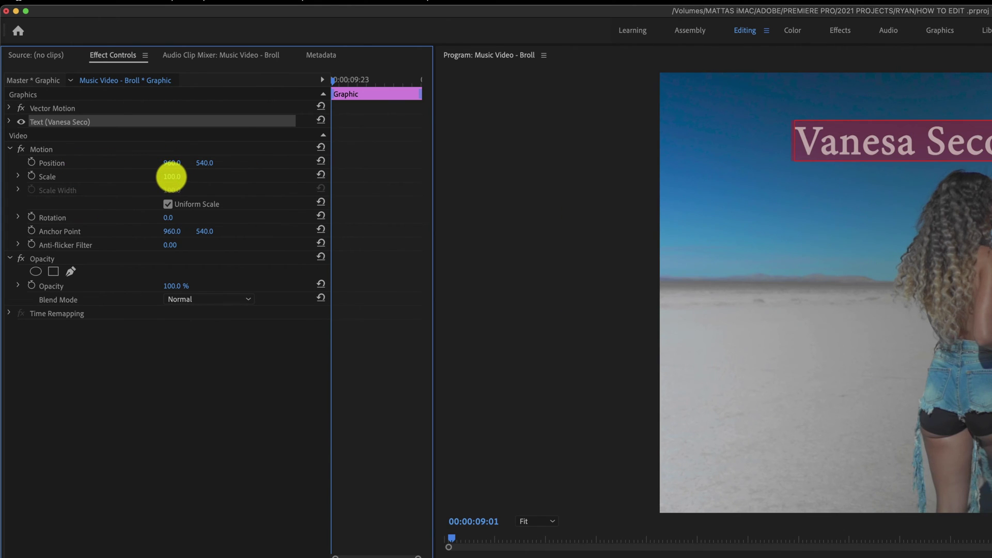
left_click_drag(172, 177, 206, 160)
left_click_drag(162, 214, 168, 215)
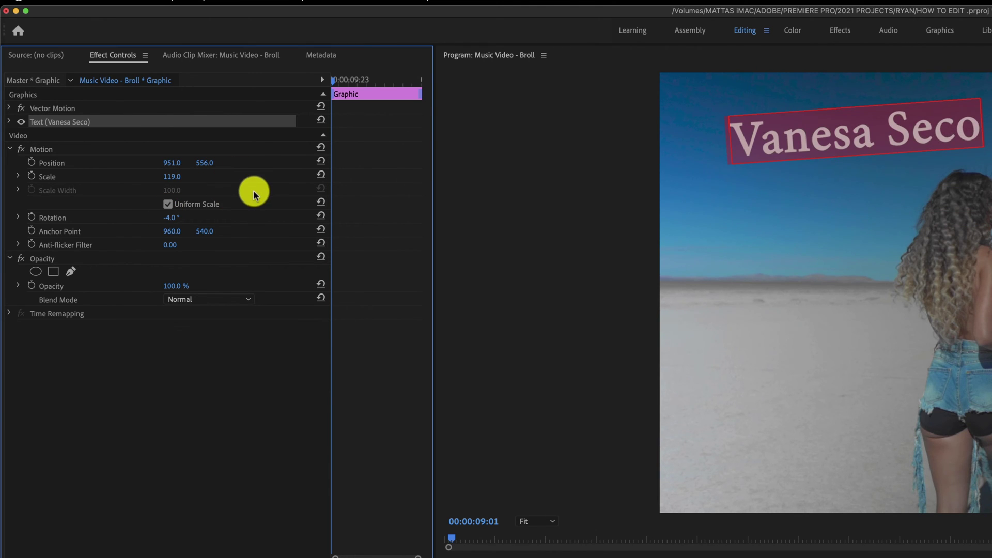
key("super+z")
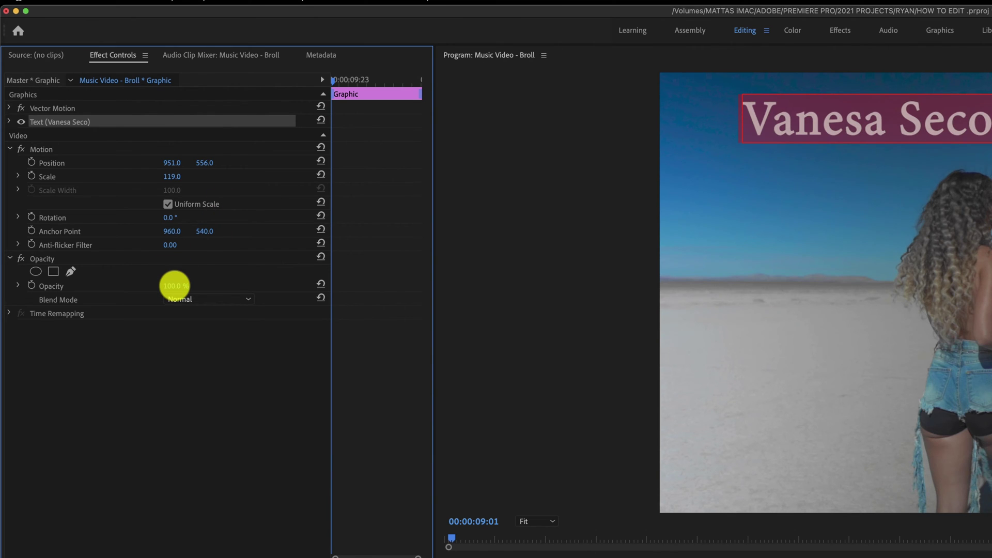
left_click_drag(175, 286, 175, 286)
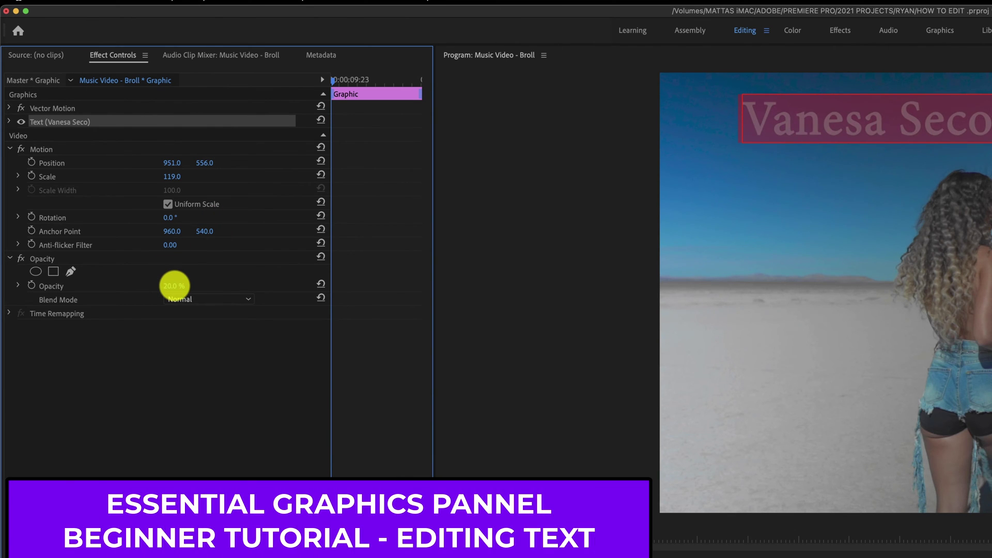
key("super+z")
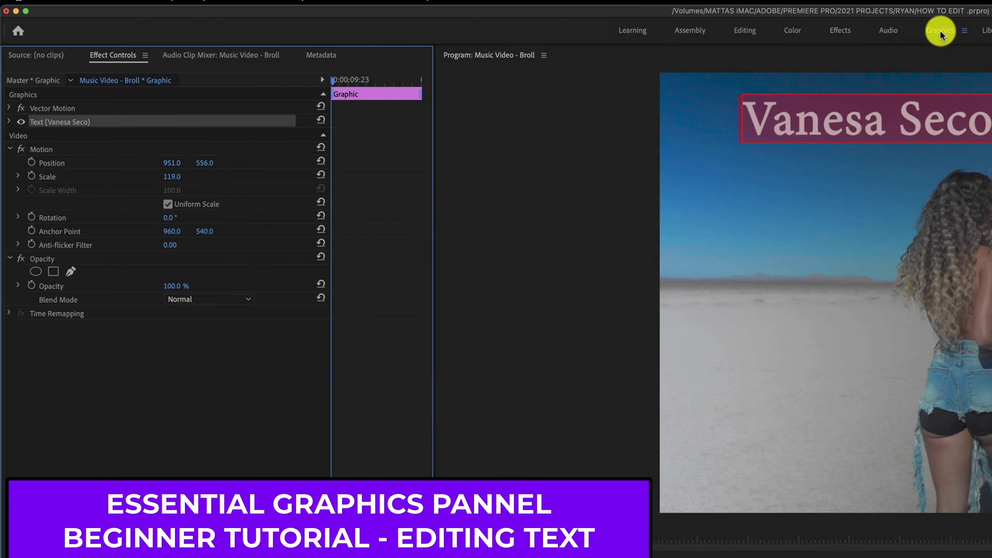
- Switch to the Graphics workspace and set the title font to Bebas Neue
left_click(940, 34)
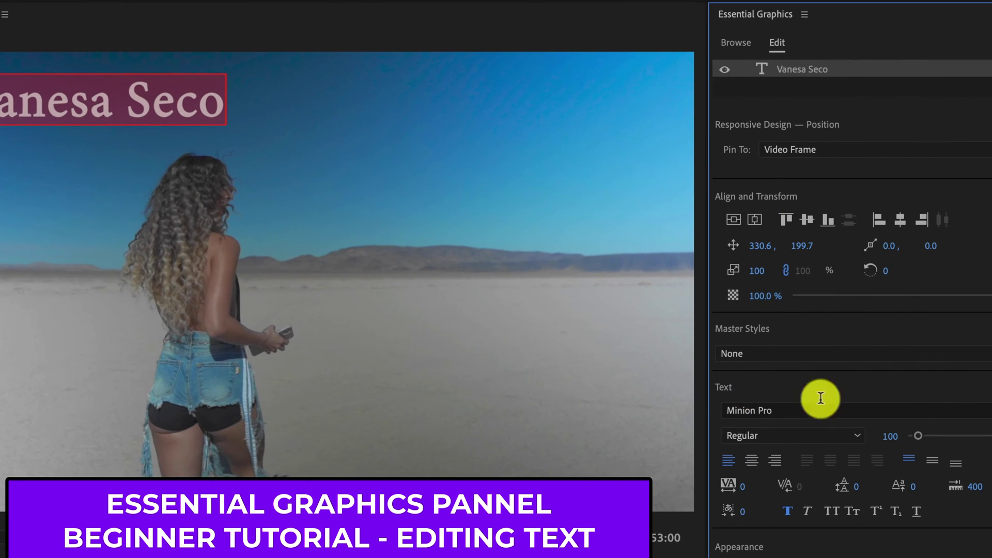
left_click(878, 413)
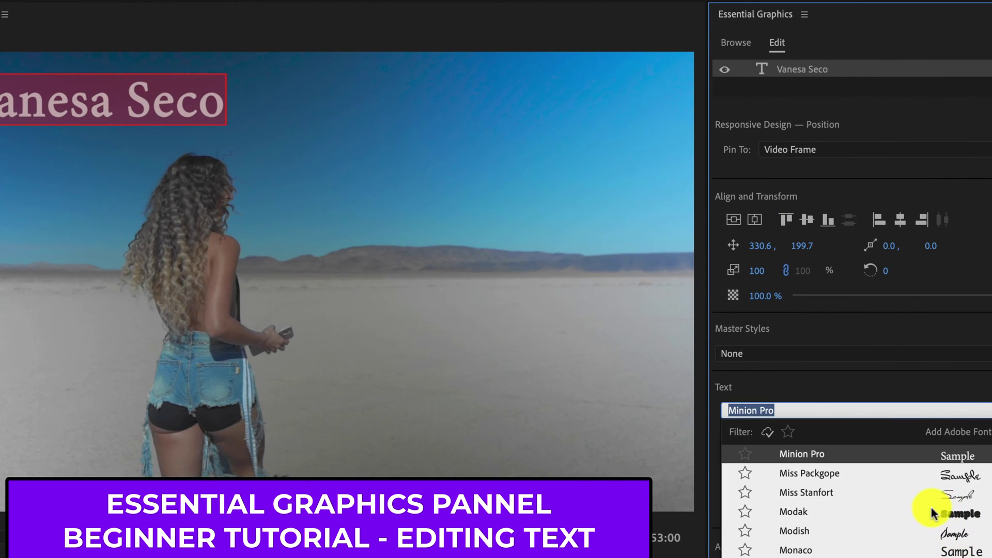
scroll(935, 523, "up", 10)
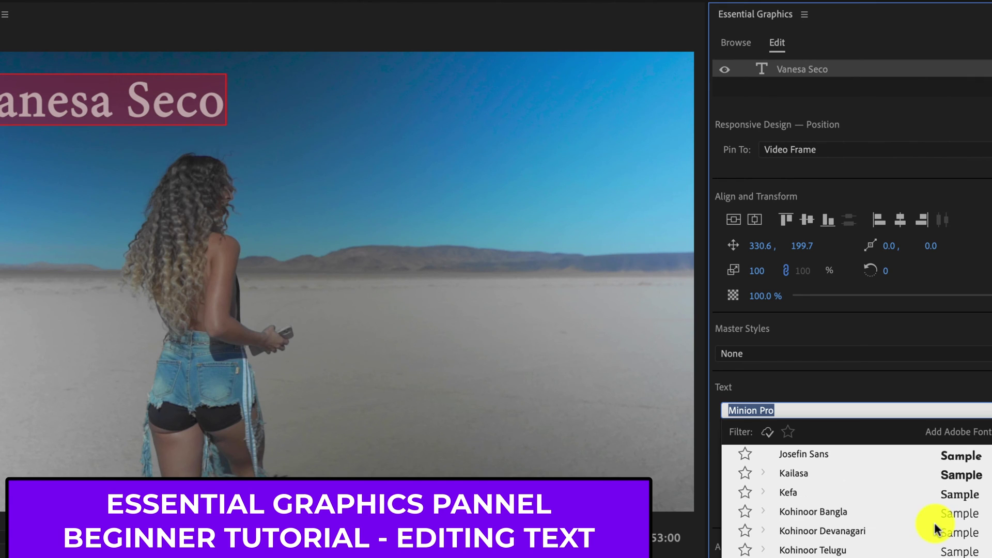
scroll(946, 542, "up", 1)
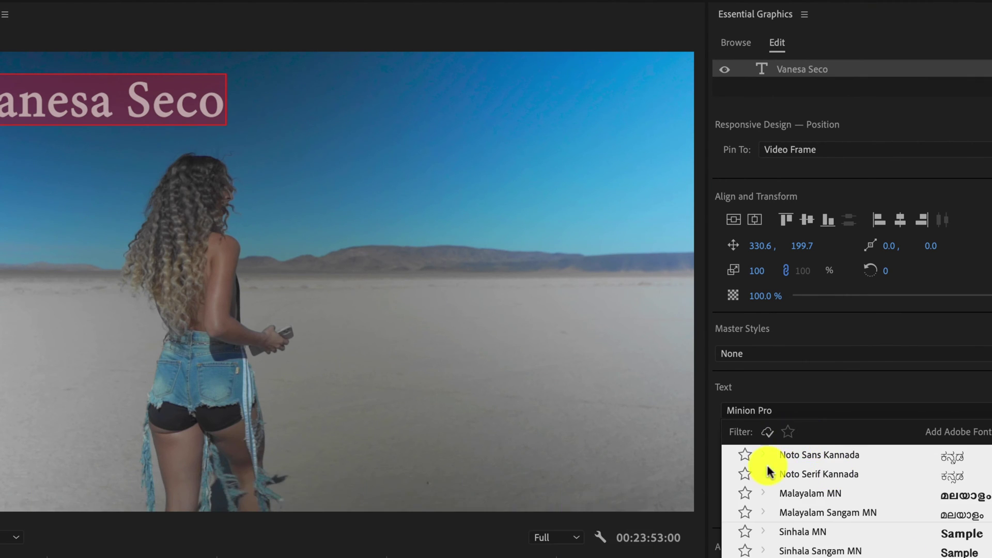
scroll(842, 532, "down", 5)
scroll(842, 535, "down", 15)
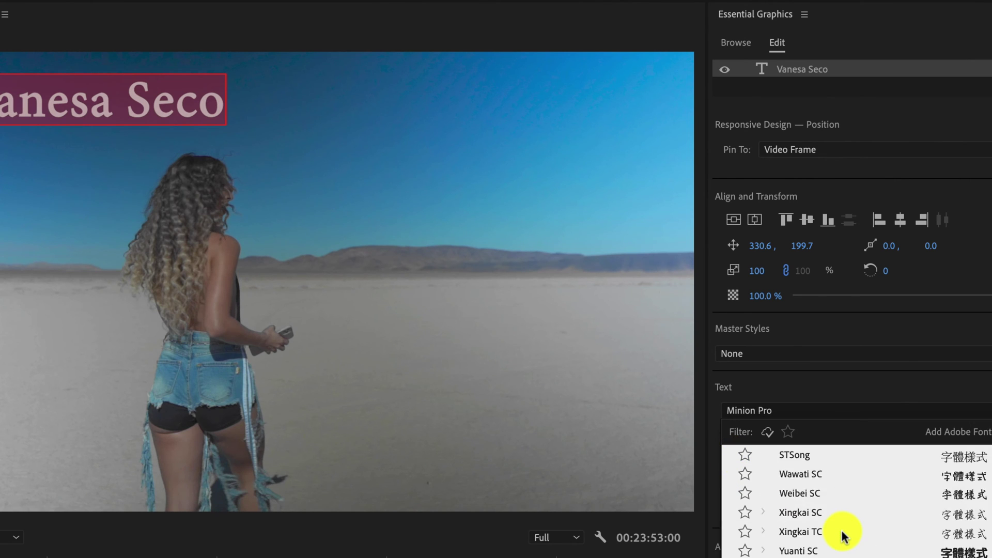
scroll(842, 535, "up", 4)
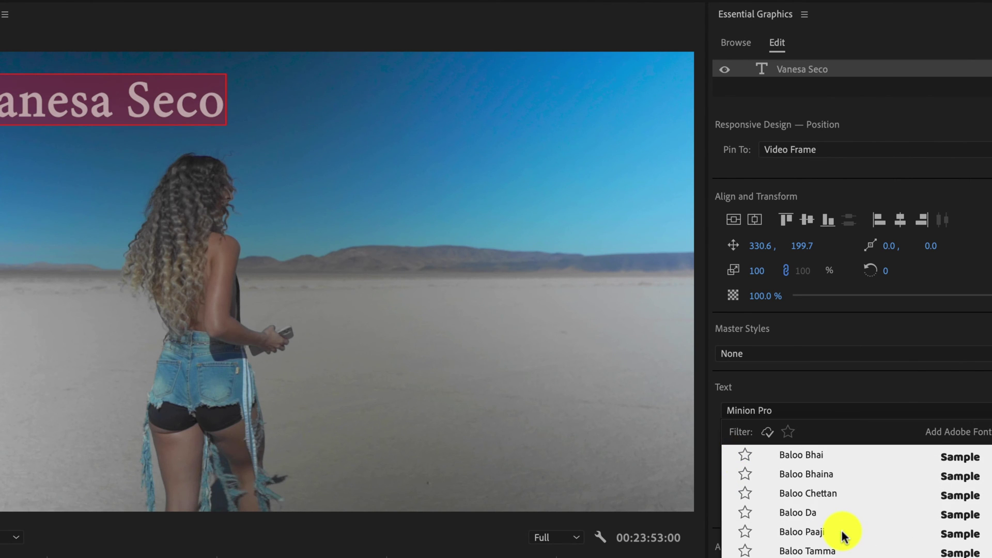
scroll(842, 535, "down", 3)
left_click(809, 553)
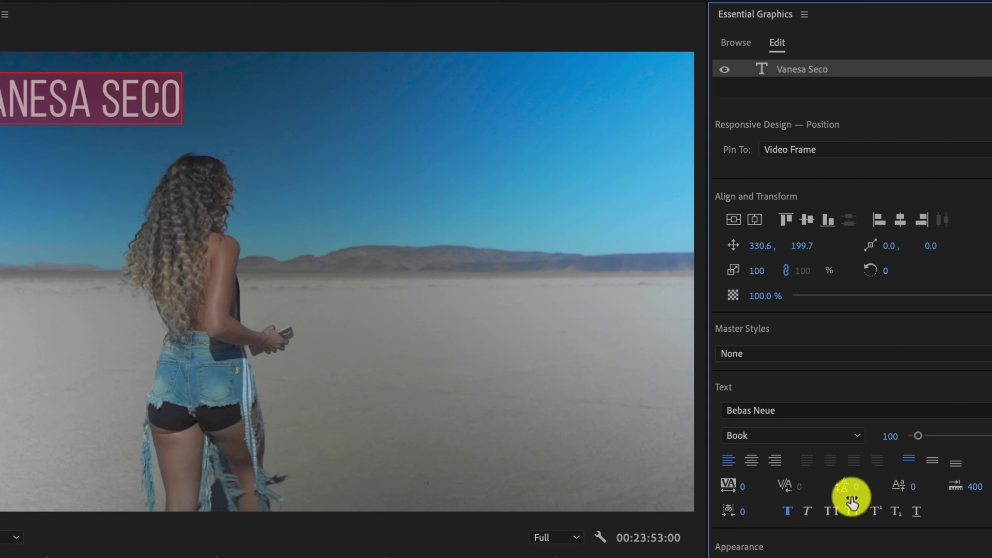
- Set the title size to 126, left-align it and adjust its tracking
left_click_drag(916, 436, 920, 435)
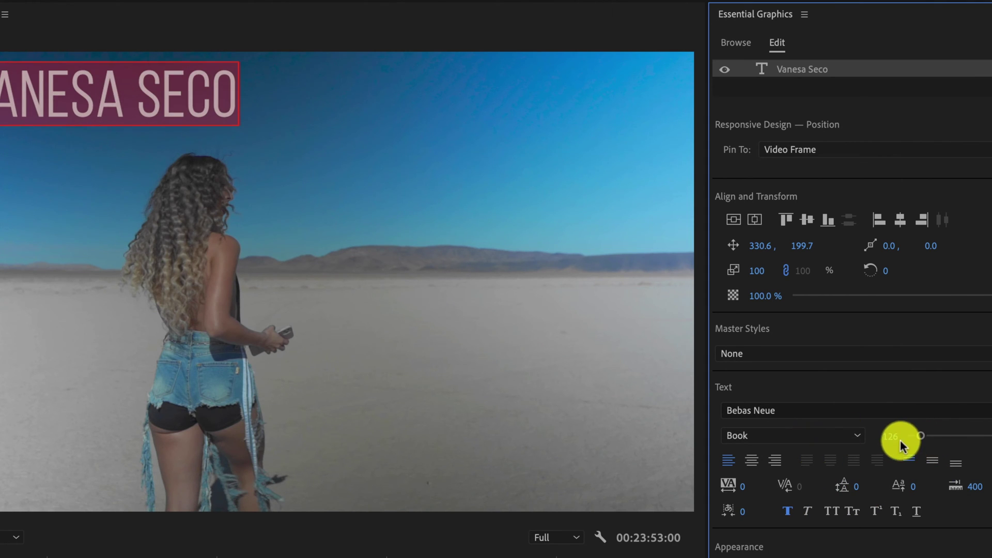
left_click(752, 461)
left_click(773, 462)
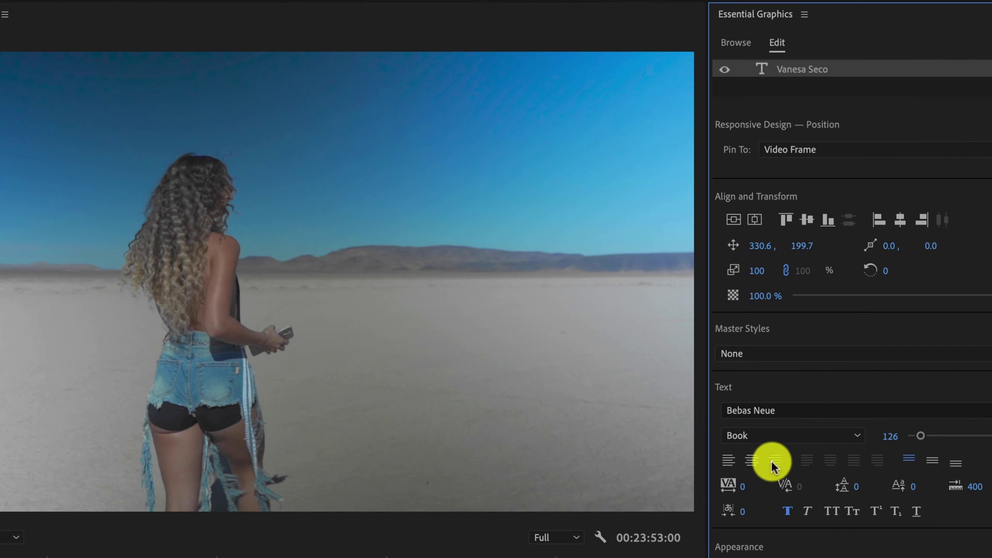
left_click(731, 459)
left_click_drag(733, 485, 740, 487)
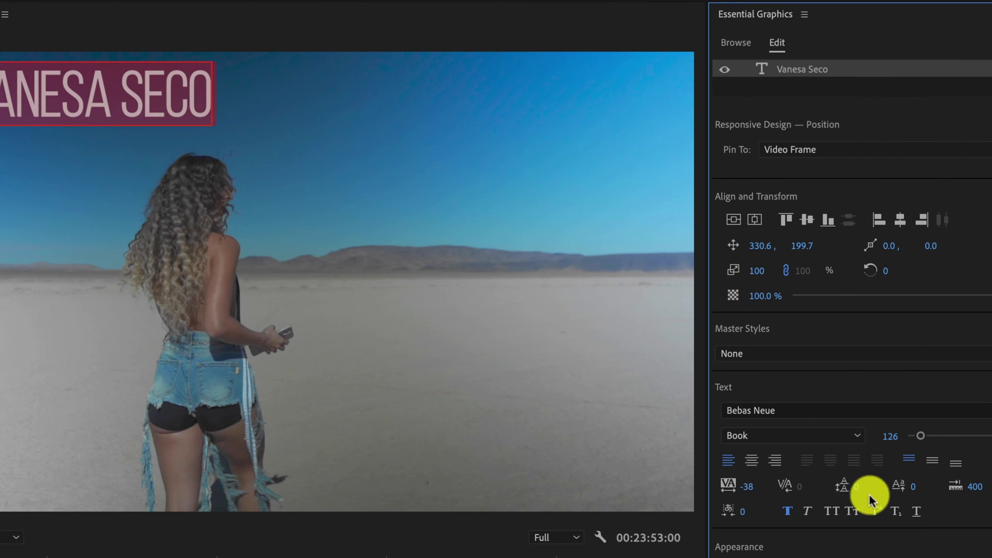
left_click_drag(912, 486, 894, 495)
- Set the title in small caps and widen its tracking to 24
left_click(802, 512)
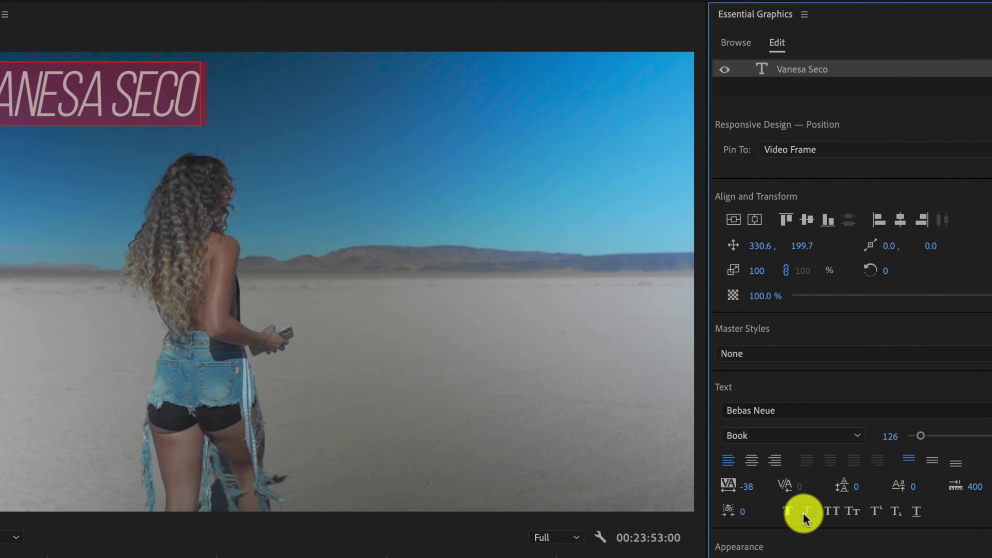
left_click(802, 512)
left_click(790, 513)
left_click(791, 513)
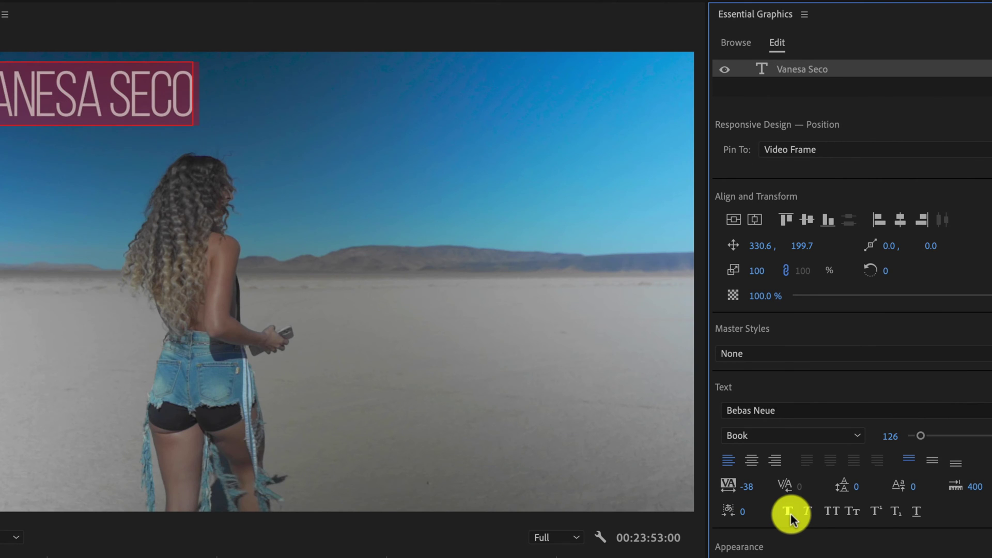
left_click(831, 511)
left_click(846, 511)
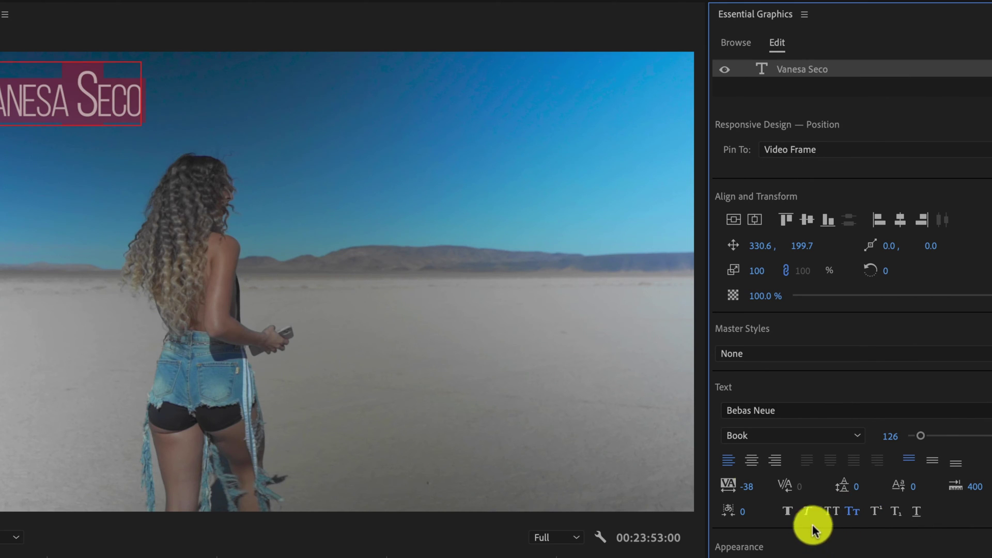
left_click_drag(748, 490, 748, 488)
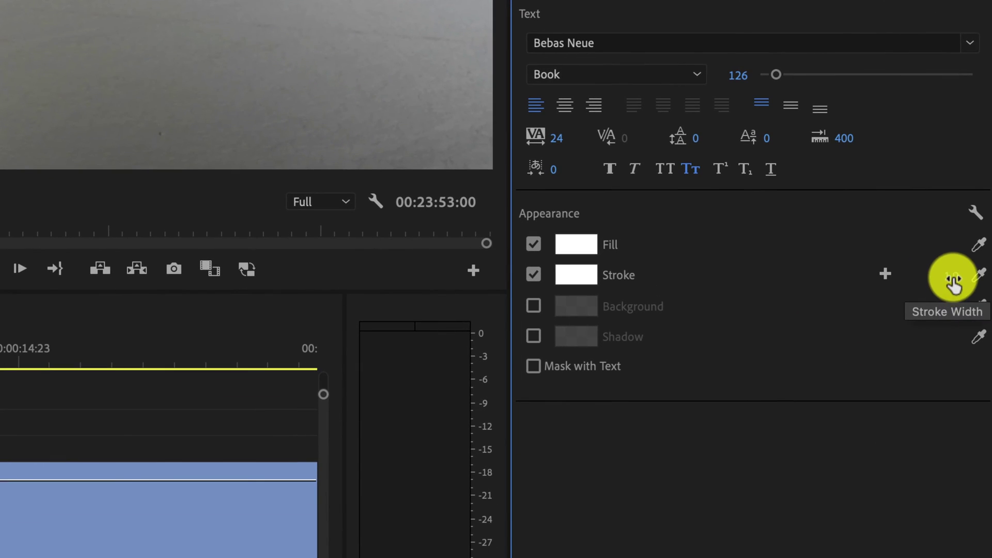
- Give the title a 3.0 black stroke and a 100% opaque coloured background box
left_click_drag(953, 282, 951, 276)
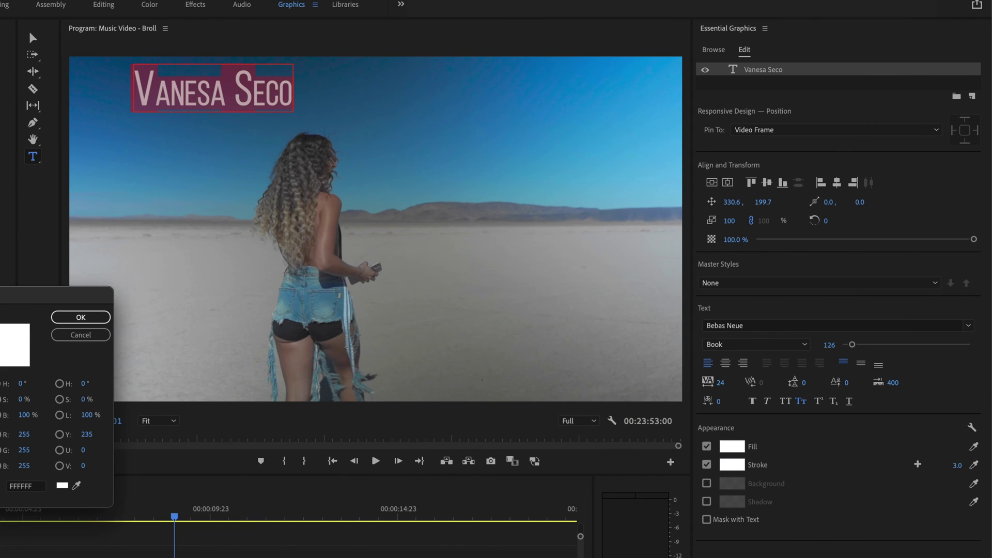
left_click(78, 317)
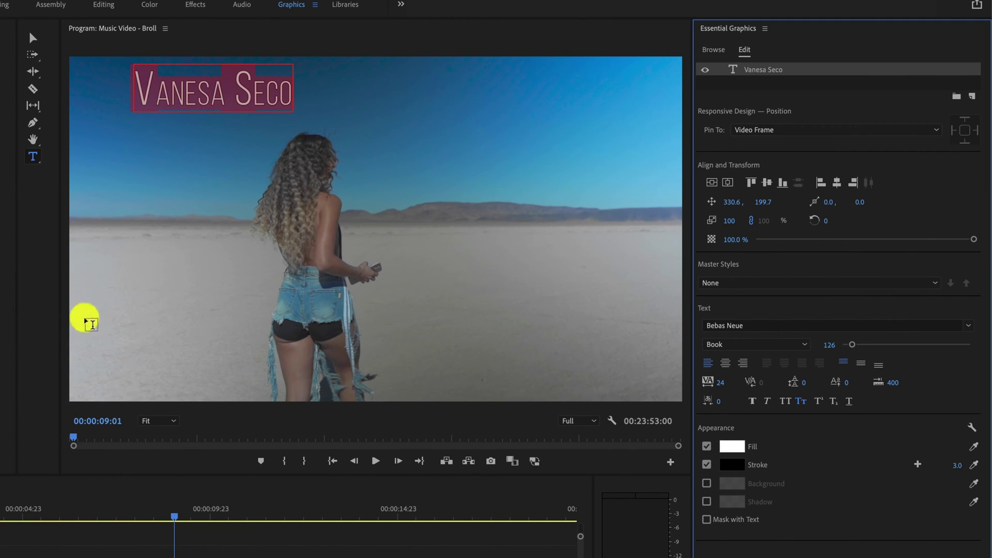
left_click(706, 483)
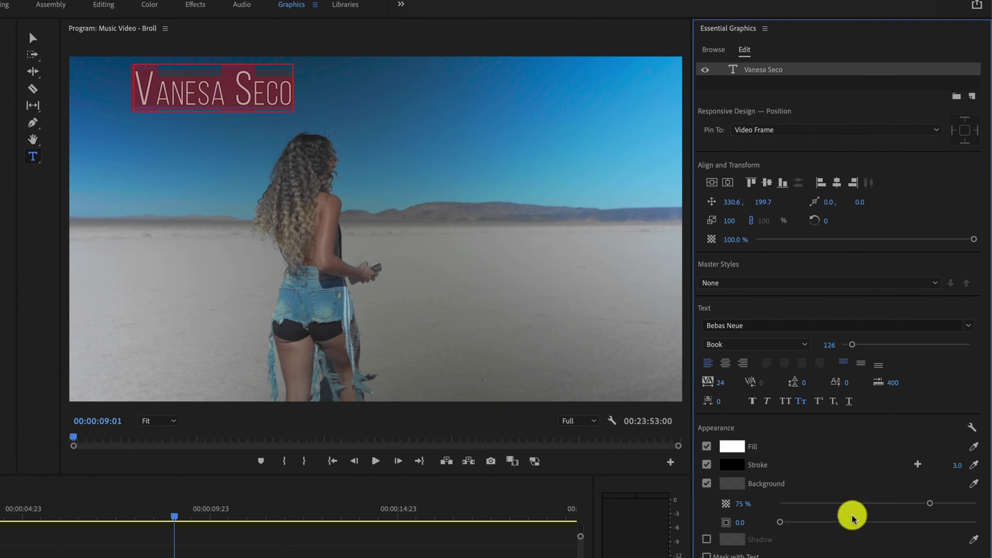
left_click_drag(930, 503, 981, 506)
left_click(731, 483)
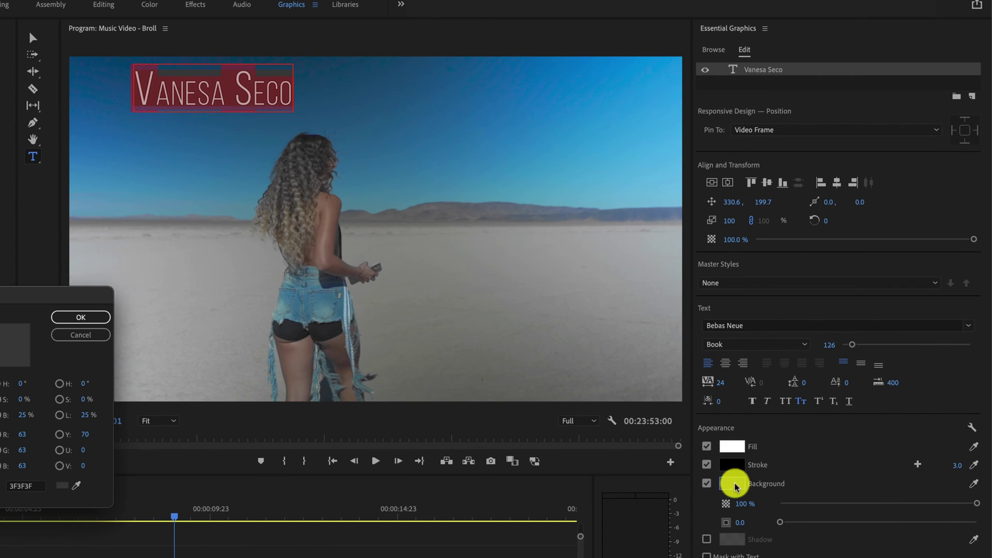
key("Return")
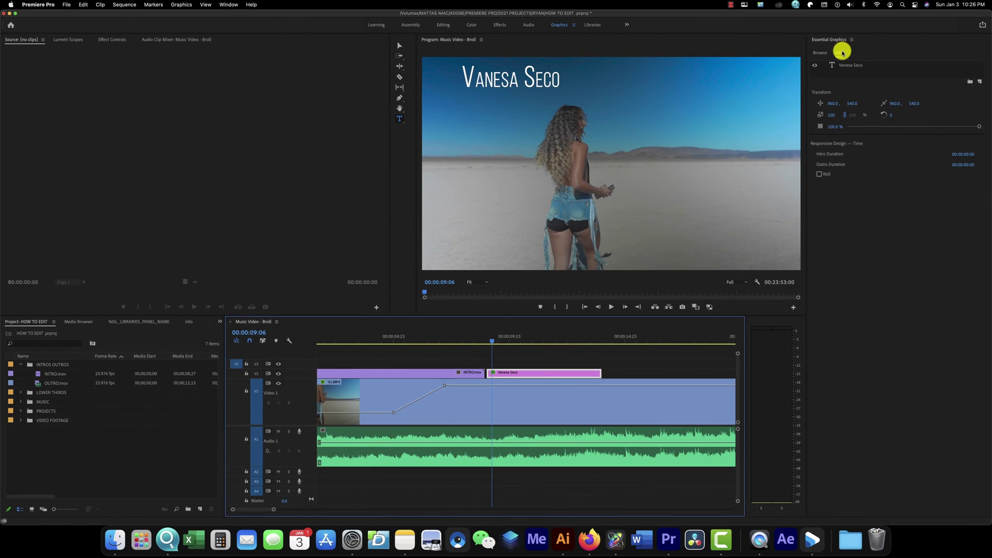
- Move the title to the lower left of the frame and make its fill black (000000)
left_click(841, 52)
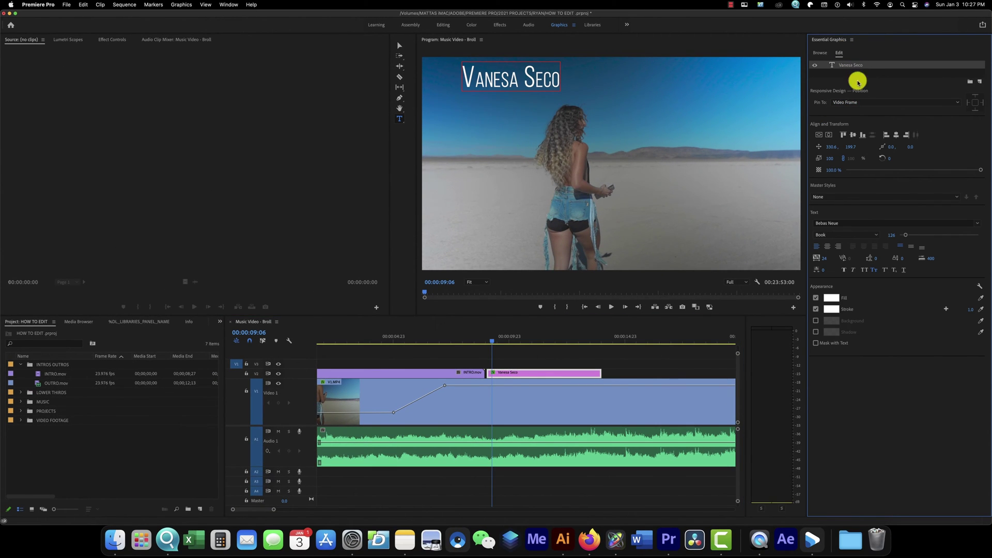
mouse_move(850, 147)
left_mouse_down()
mouse_move(834, 146)
mouse_move(857, 146)
left_mouse_up()
left_click(837, 300)
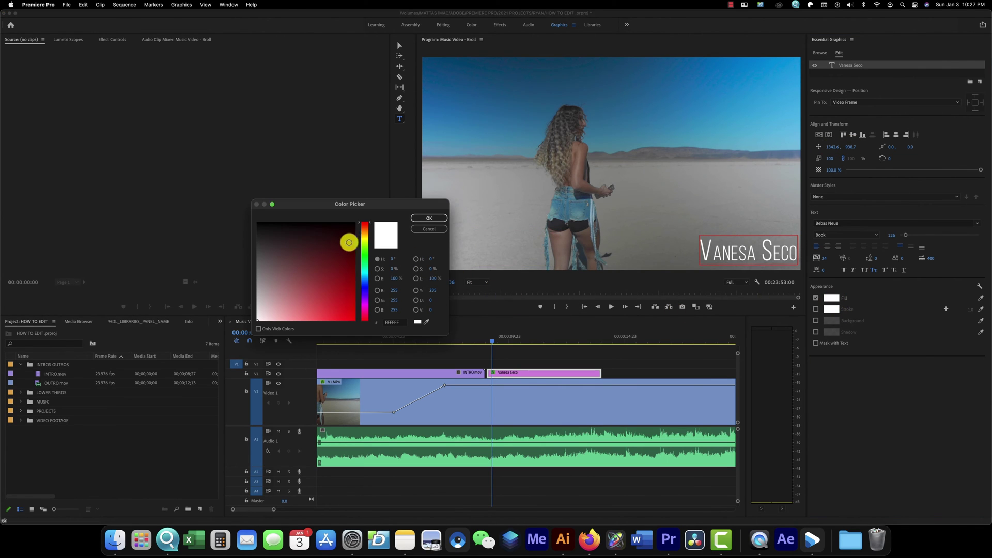
left_click(358, 222)
left_click(423, 218)
- Set the title font to DIN Condensed Bold
left_click(883, 223)
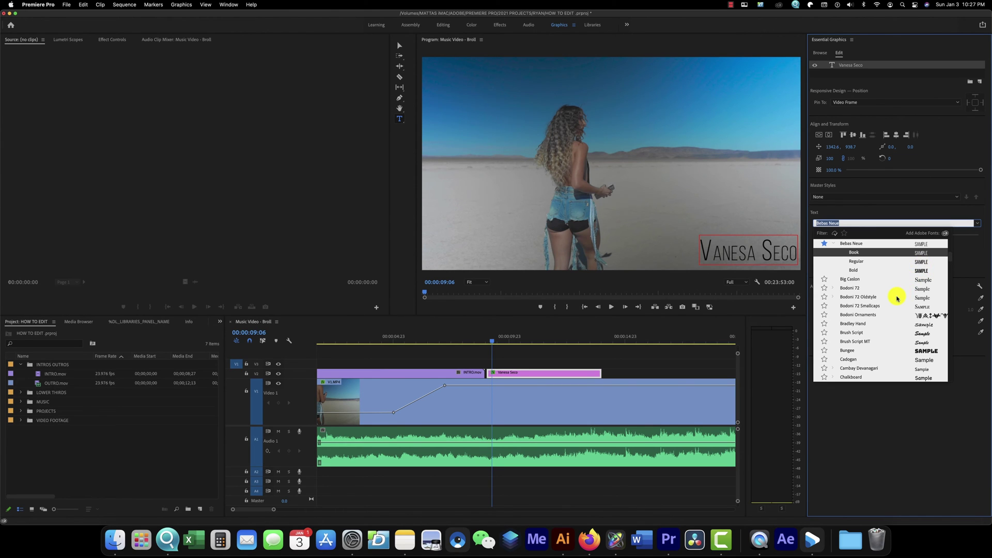
scroll(898, 298, "down", 5)
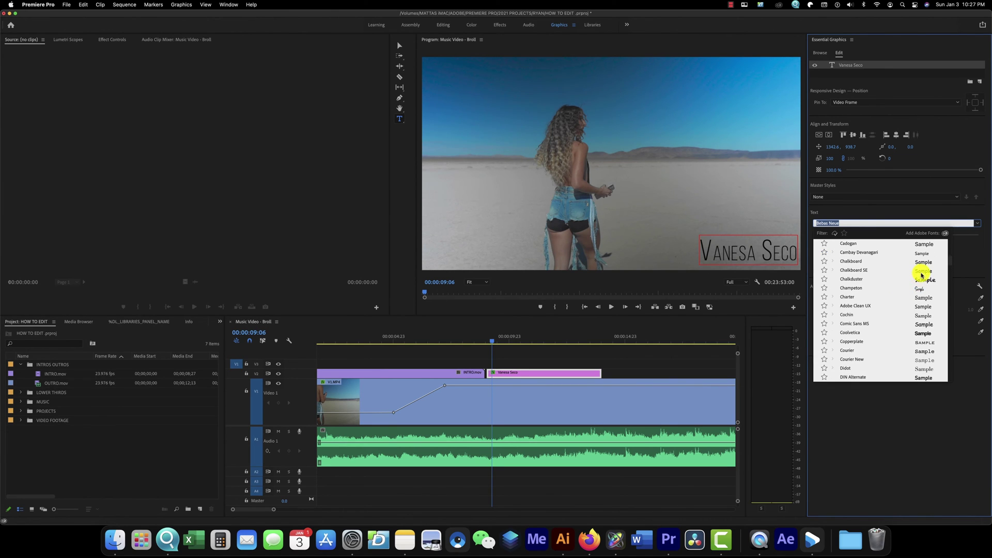
scroll(919, 279, "down", 2)
left_click(919, 290)
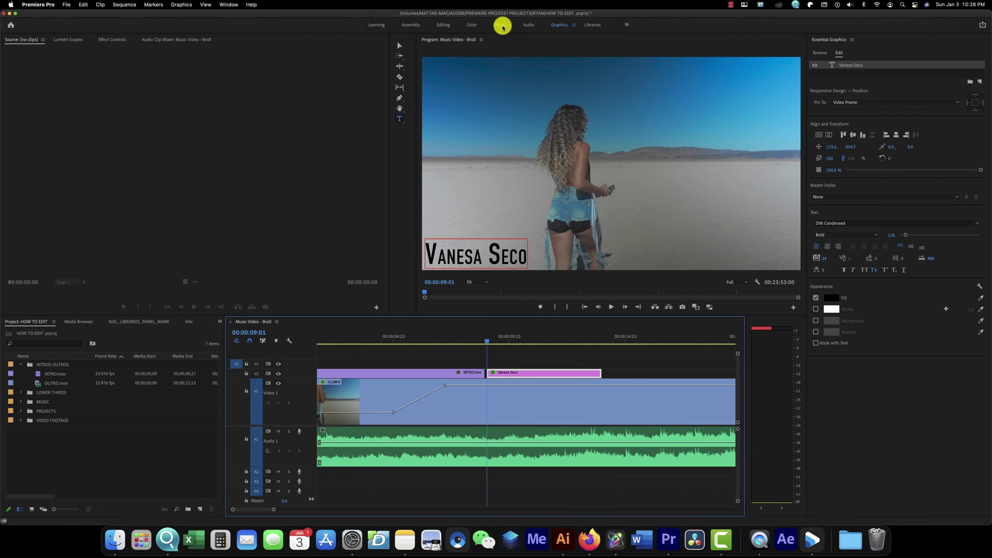
- Apply a Cross Dissolve to the start of the name title clip and preview it
left_click(500, 26)
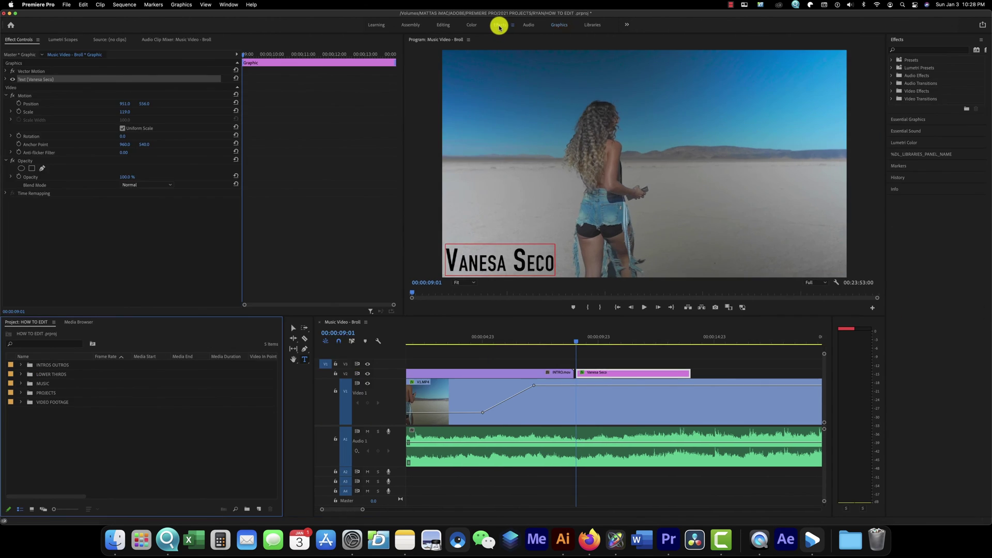
left_click(891, 91)
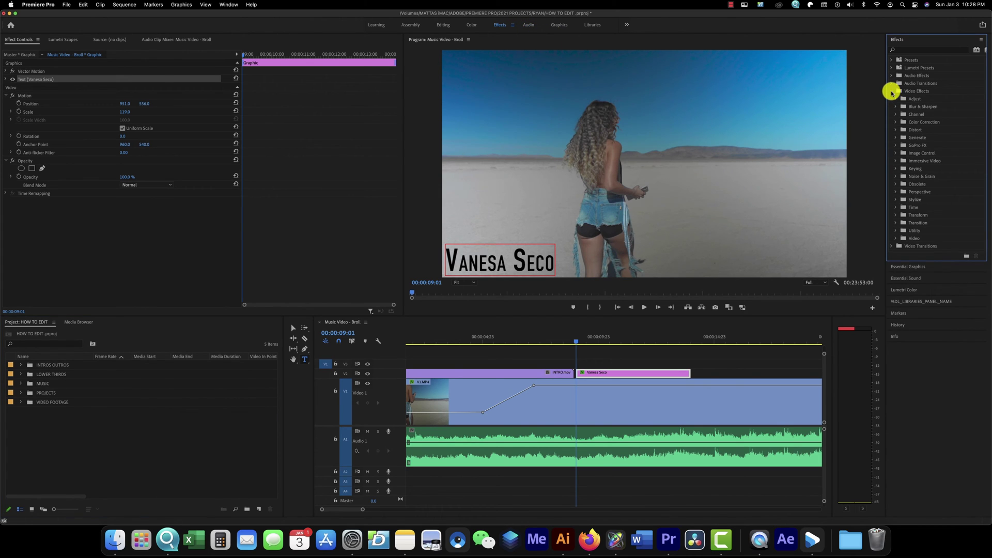
left_click(891, 247)
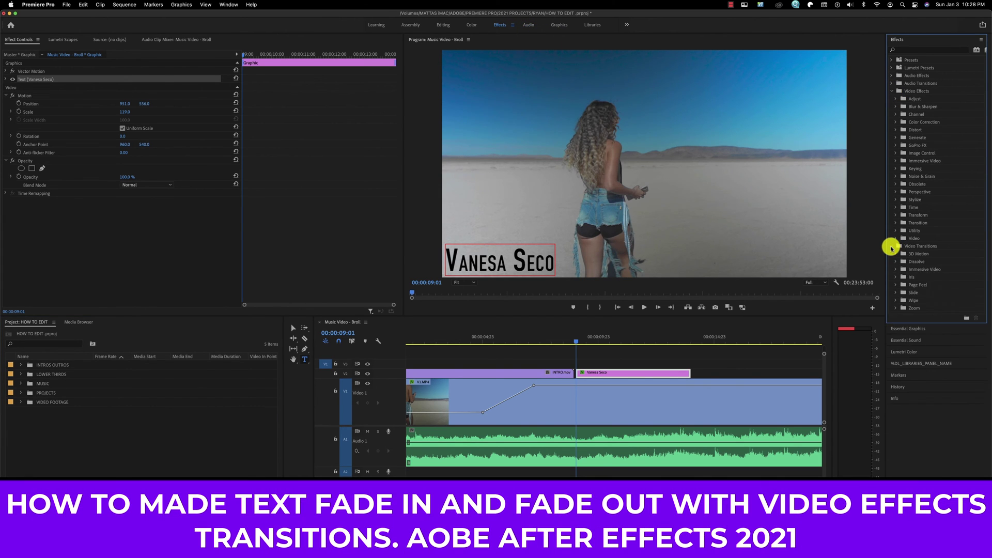
left_click(897, 261)
left_click_drag(911, 277, 649, 349)
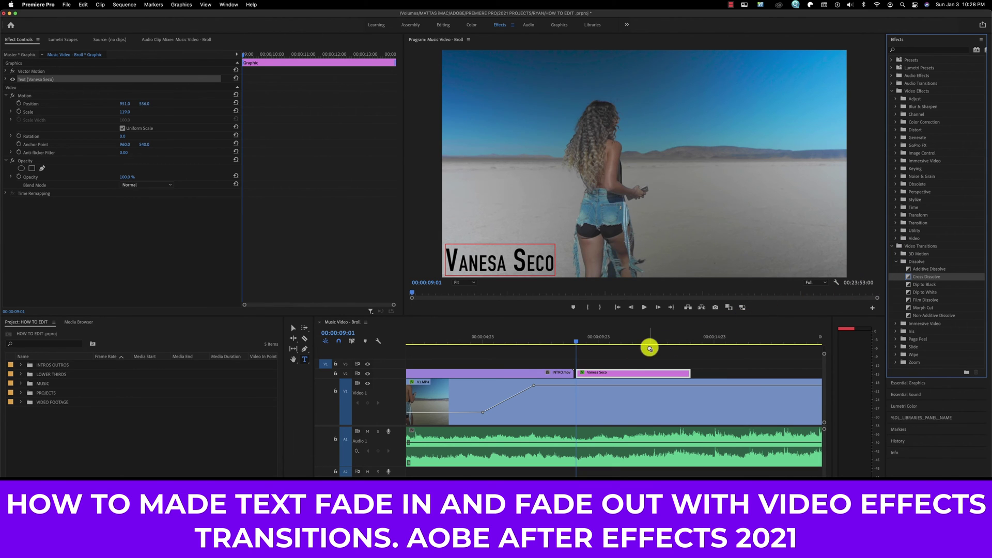
left_click_drag(580, 376, 578, 375)
key("space")
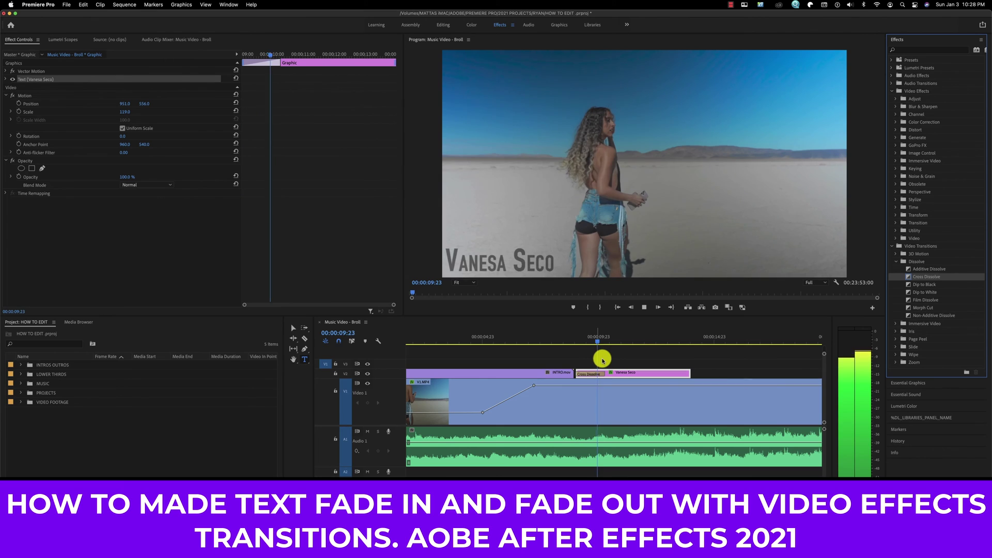
key("space")
- Shorten the opening dissolve and add a trimmed Cross Dissolve at the title clip's end
left_click_drag(603, 374, 591, 375)
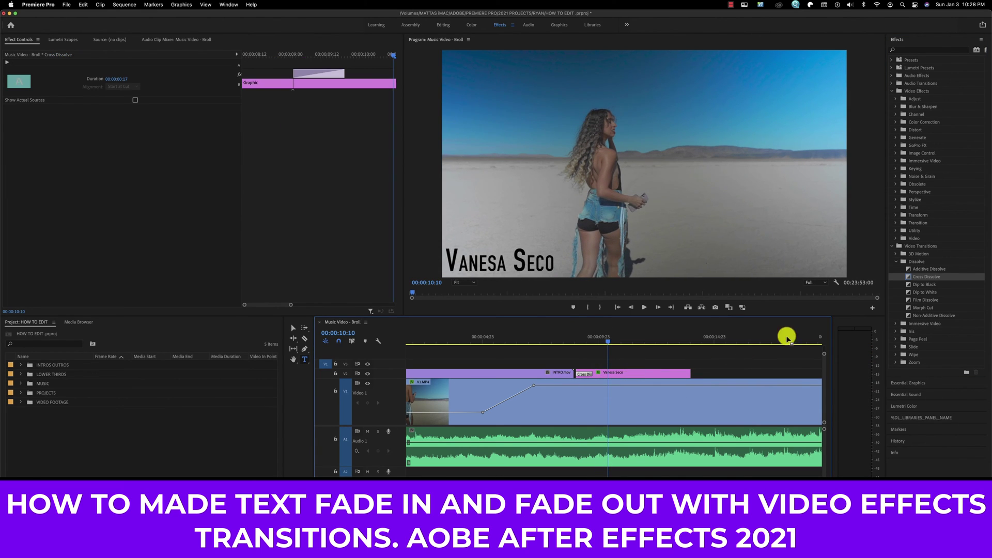
left_click_drag(926, 276, 688, 376)
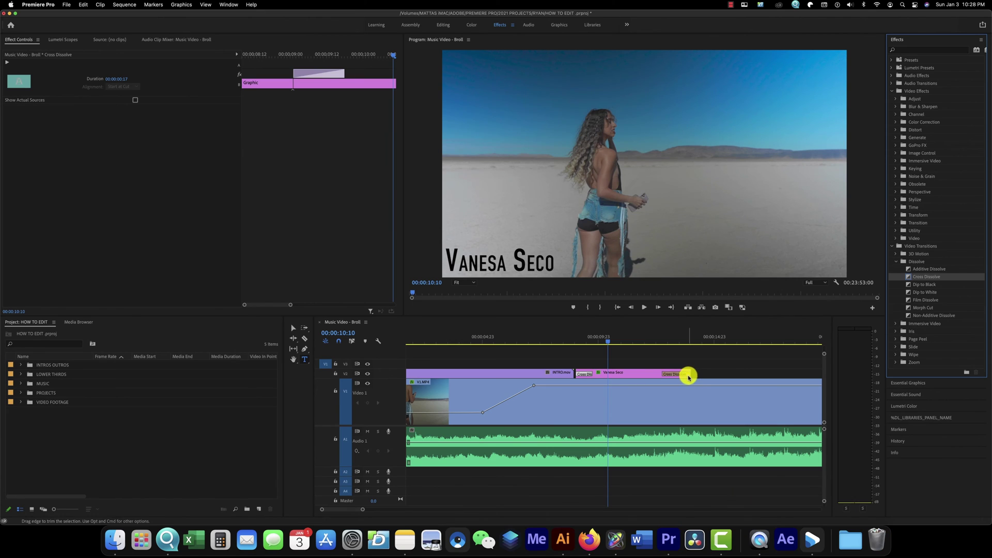
left_click(662, 376)
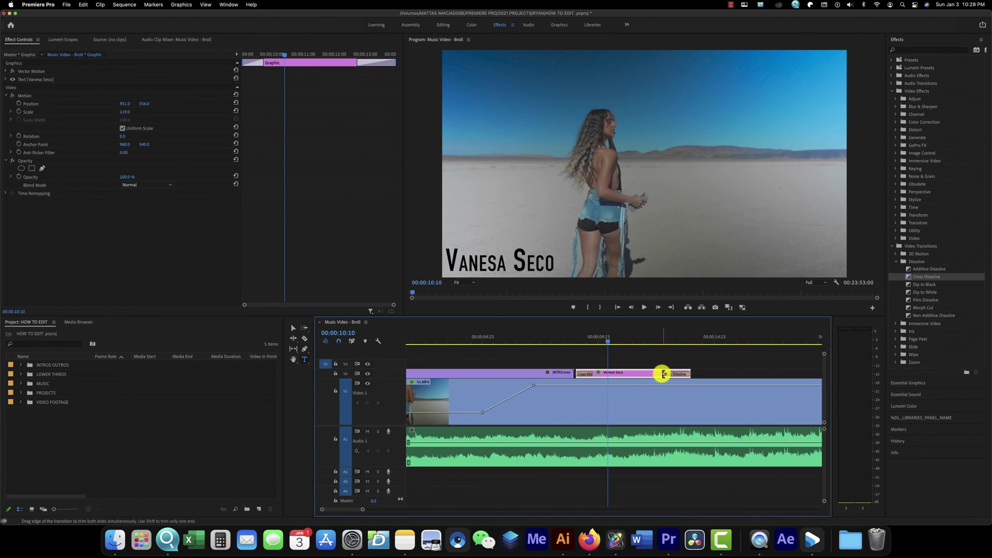
left_click_drag(664, 374, 678, 373)
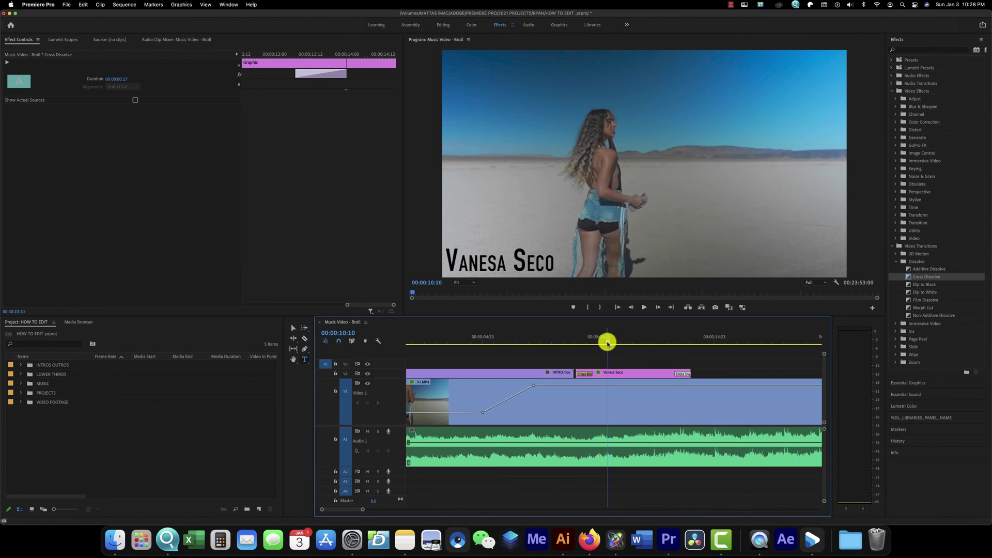
- Review the title fade and move the title clip up to V3
left_click_drag(608, 342, 575, 342)
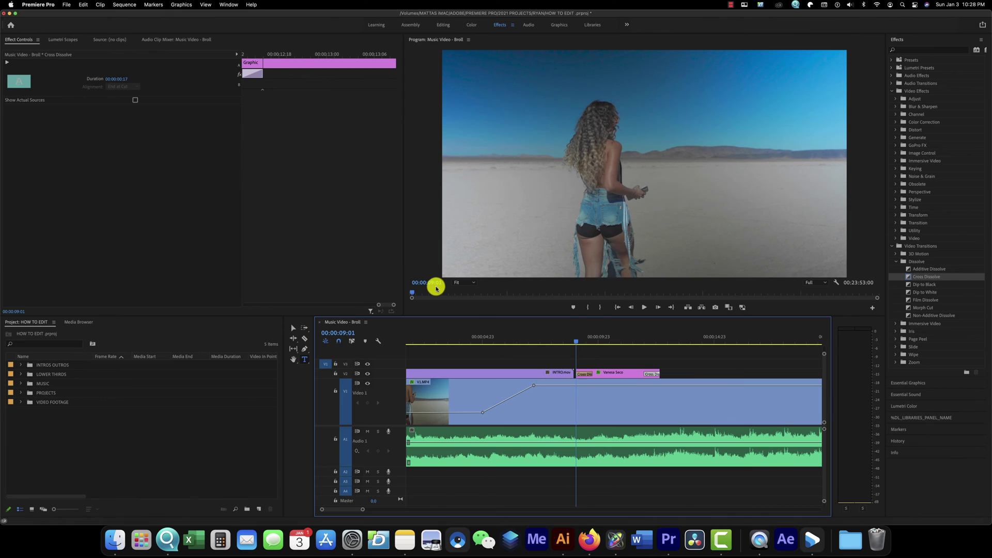
mouse_move(575, 341)
left_mouse_down()
mouse_move(658, 356)
mouse_move(578, 356)
left_mouse_up()
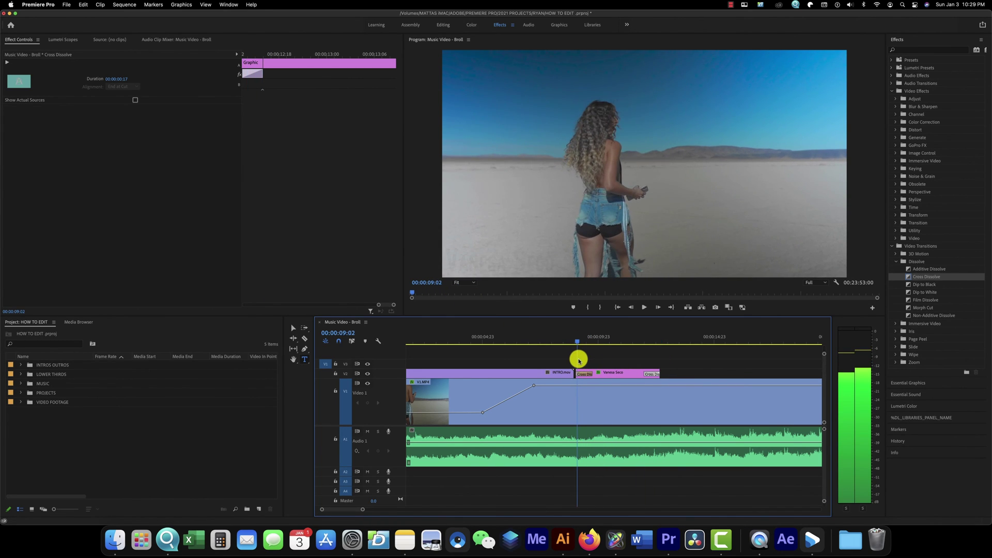
key("space")
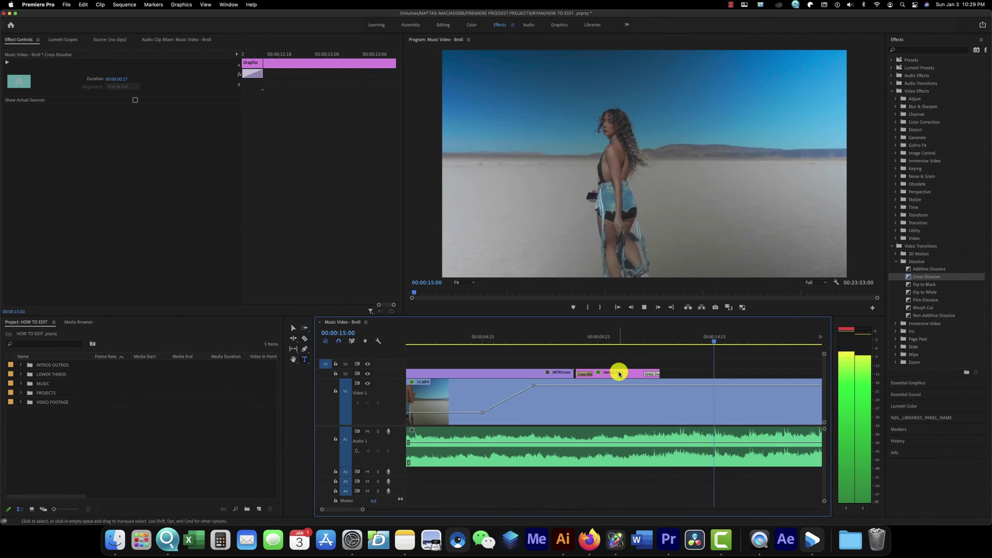
left_click_drag(514, 340, 556, 351)
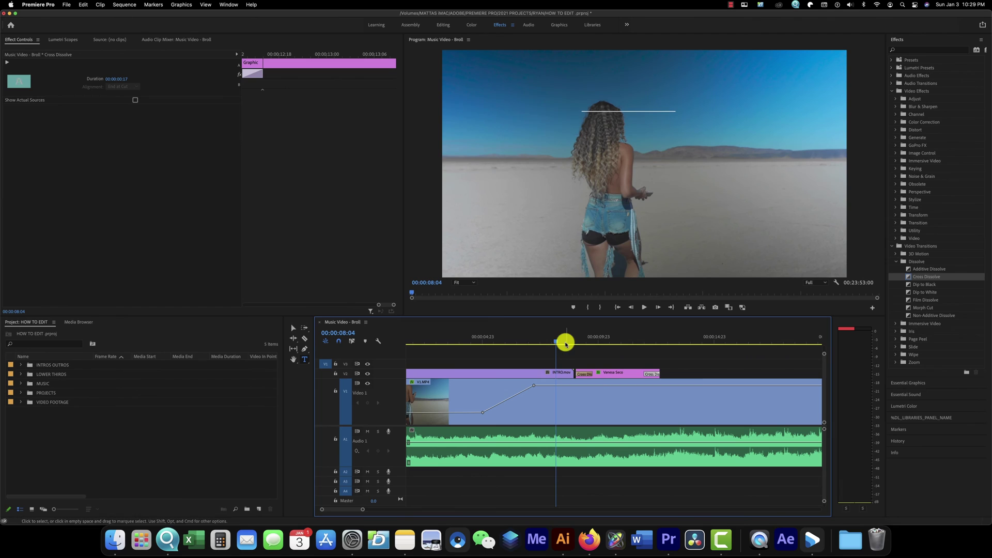
mouse_move(605, 373)
left_mouse_down()
mouse_move(602, 361)
mouse_move(590, 363)
left_mouse_up()
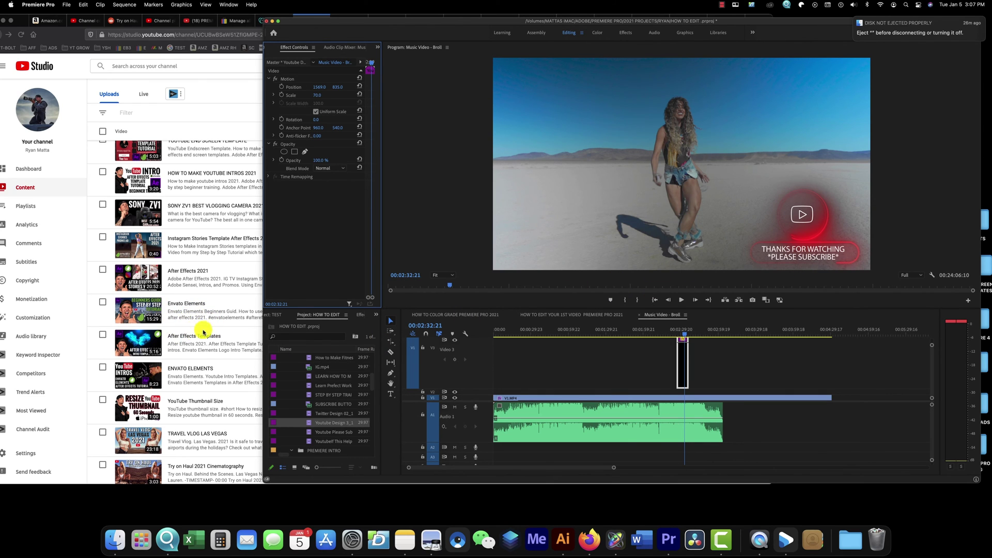
- Add a top-of-frame title with the model's name and 'Bang Energy Drink - Model', trimming its V4 clip
left_click(411, 77)
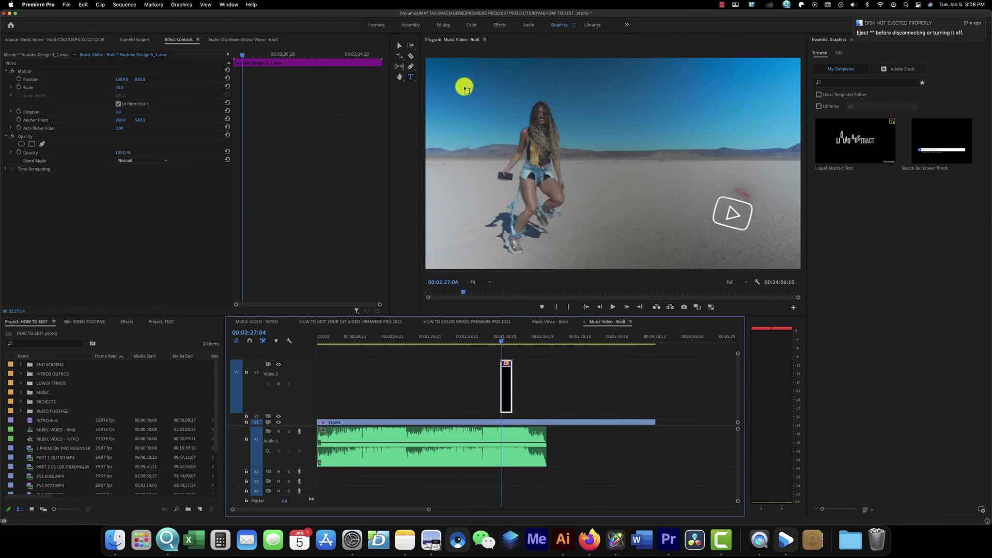
left_click(475, 77)
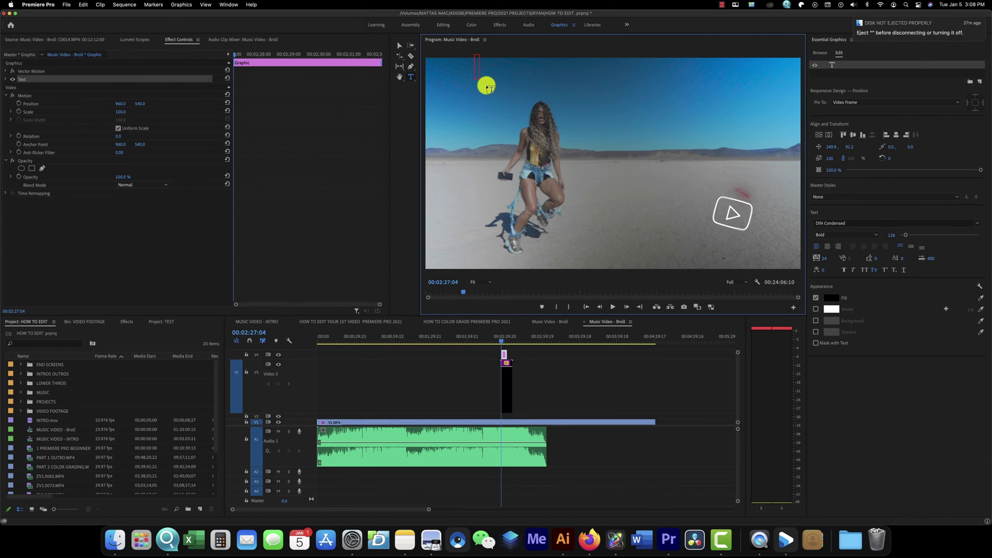
left_click(503, 342)
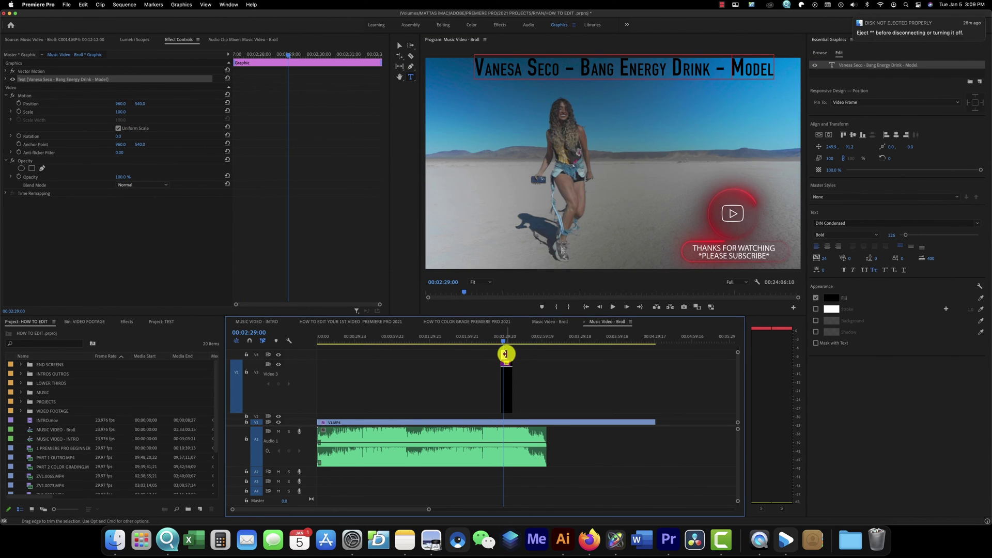
left_click_drag(505, 354, 503, 347)
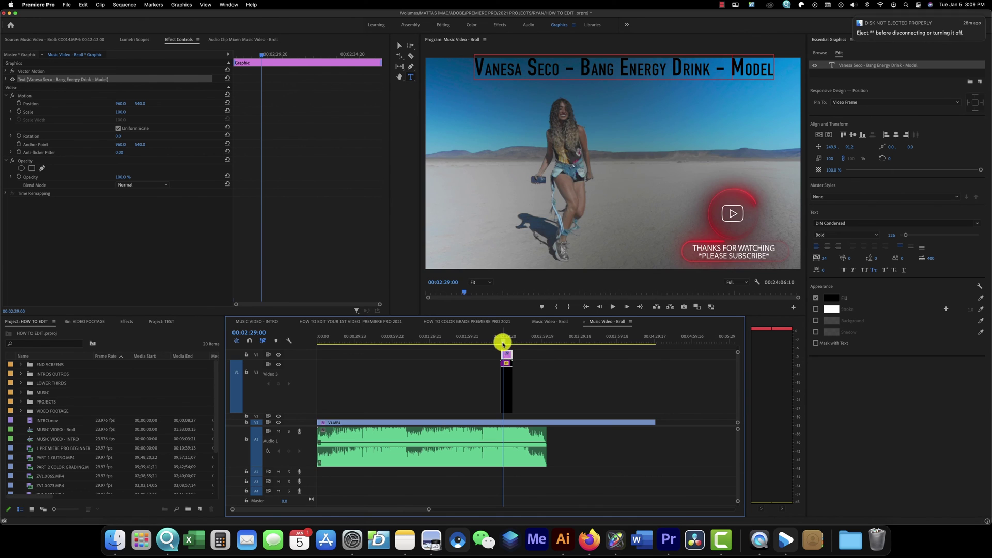
left_click(501, 342)
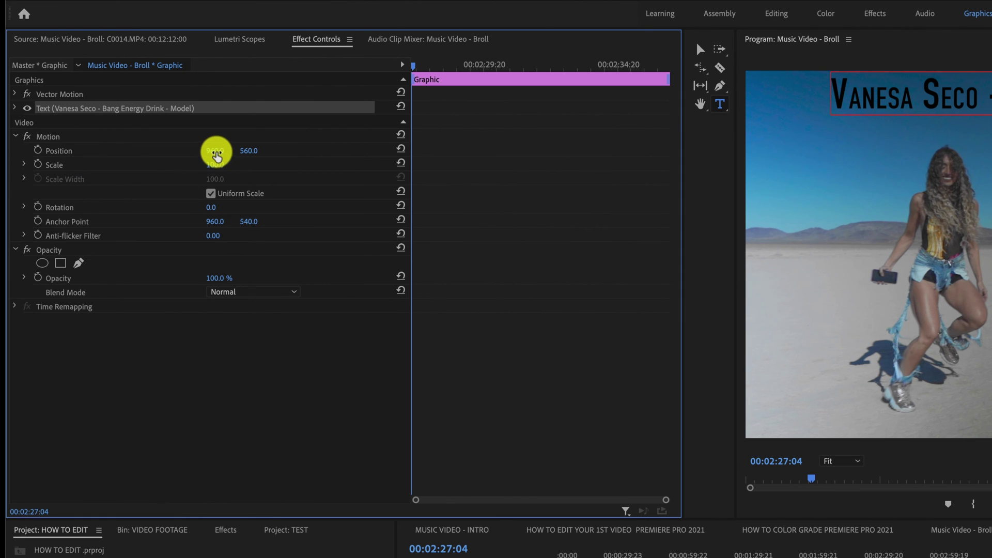
- Keyframe the title's position from X -824 off-screen to 928, 560 at 00:02:31:22
mouse_move(217, 155)
left_mouse_down()
mouse_move(303, 151)
mouse_move(221, 149)
left_mouse_up()
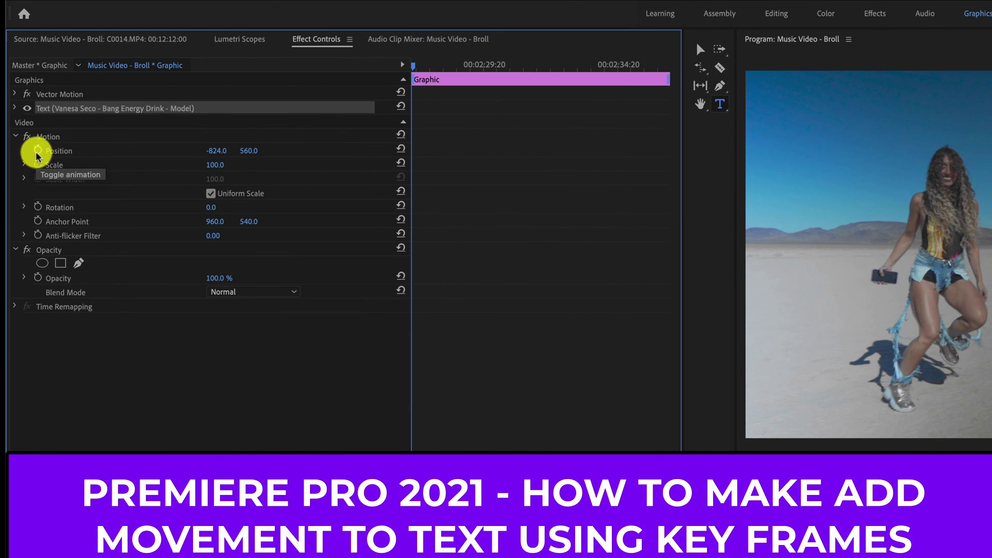
left_click(37, 151)
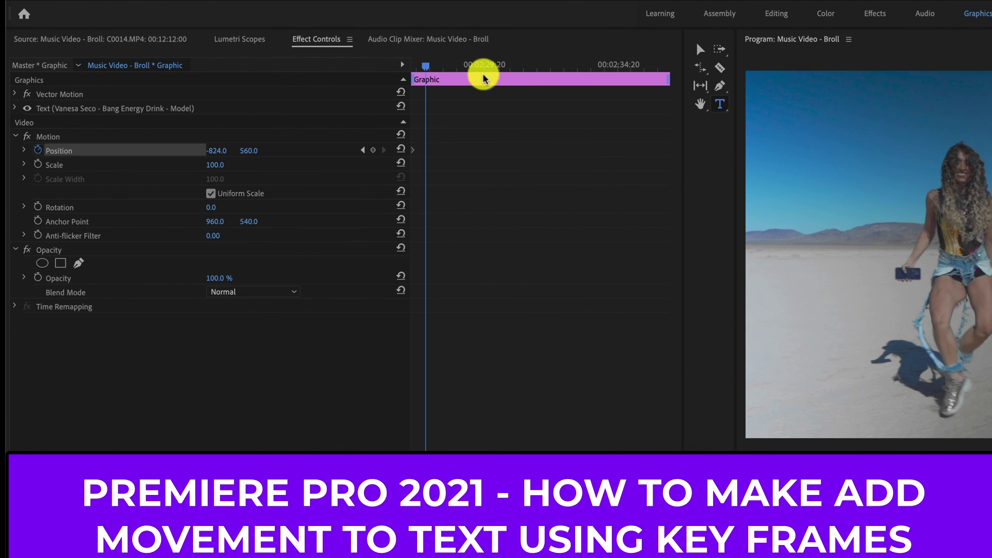
left_click_drag(427, 70, 540, 99)
mouse_move(222, 154)
left_mouse_down()
mouse_move(170, 148)
mouse_move(243, 150)
mouse_move(212, 146)
left_mouse_up()
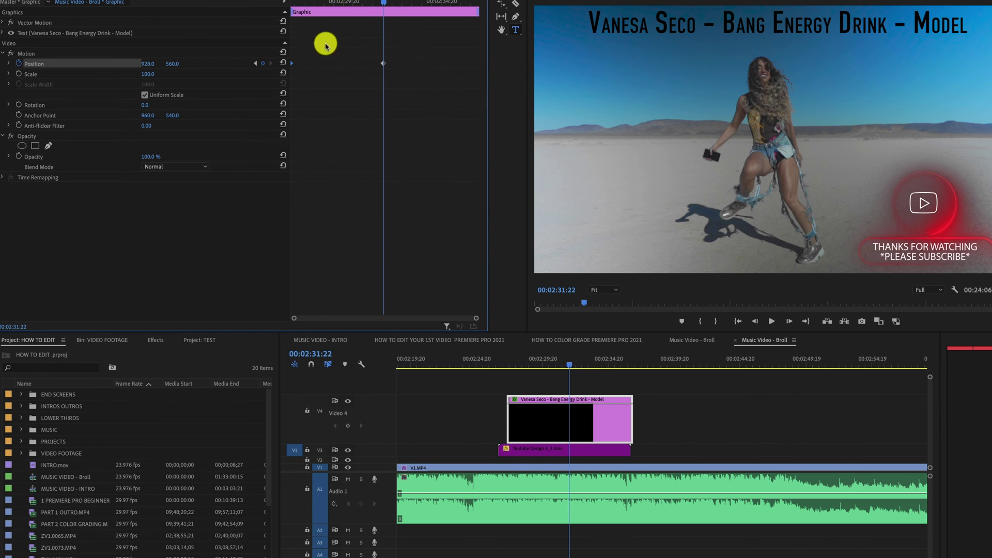
- Add a final Position keyframe near the clip end at X 2633, pushing the title off-screen right
left_click_drag(379, 5, 466, 23)
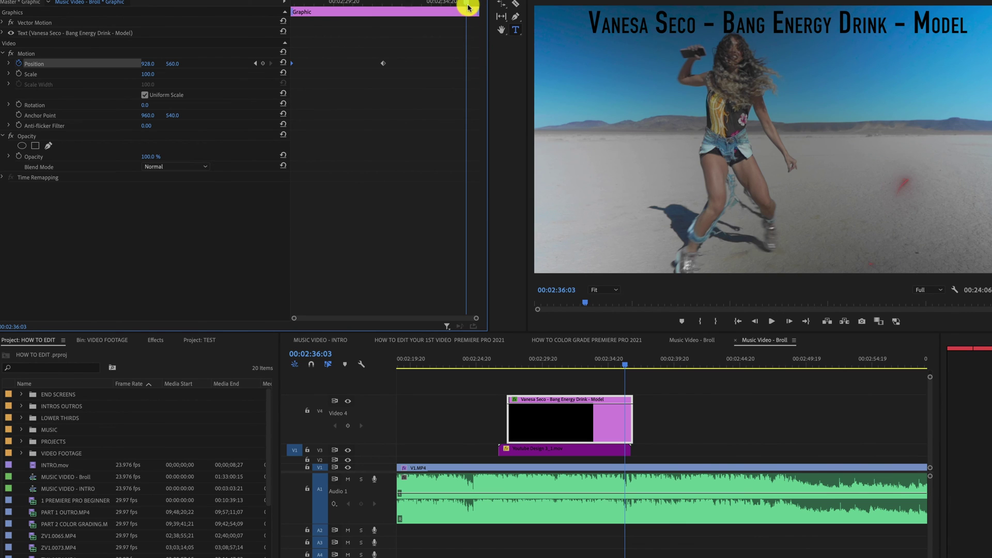
left_click(469, 6)
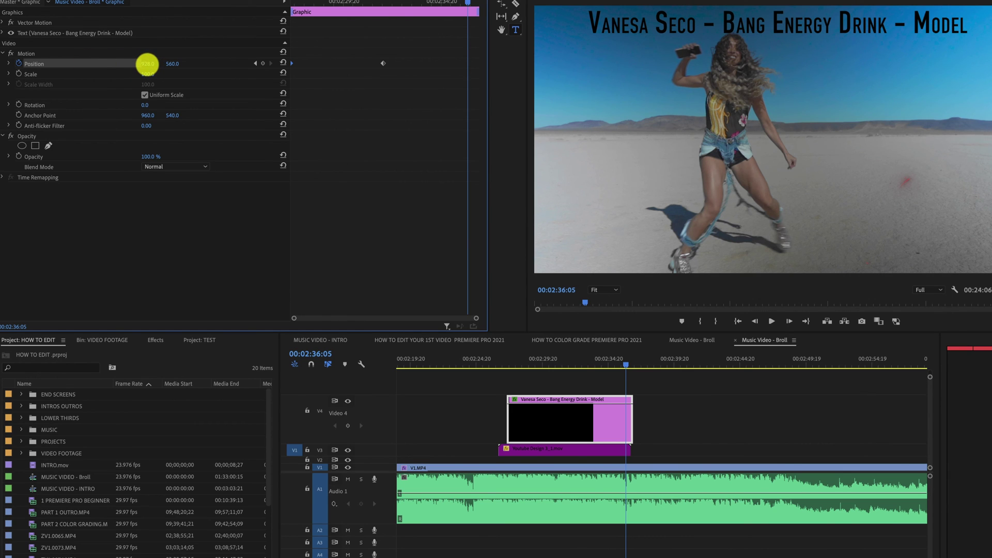
left_click_drag(147, 64, 146, 63)
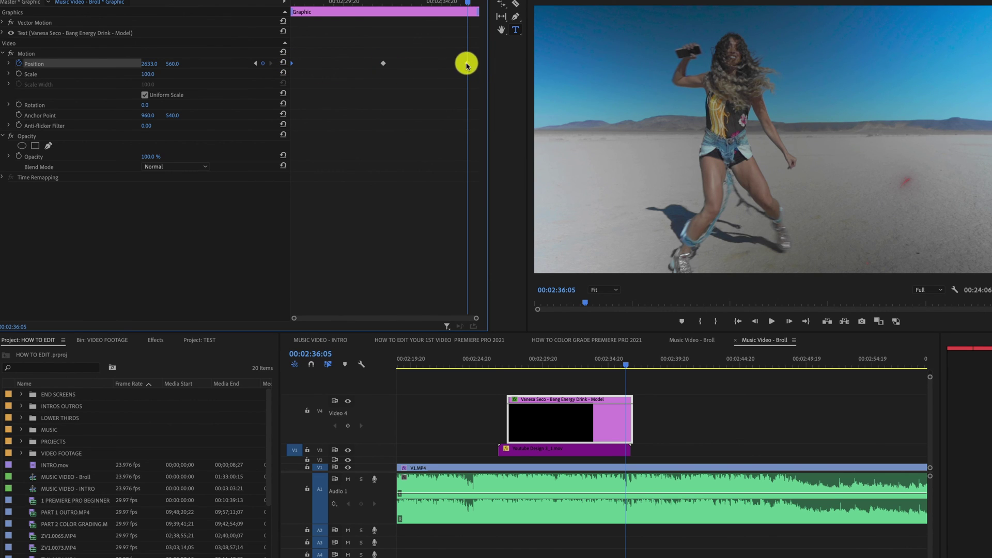
- Play the scrolling title back from the start of its clip, then stop
left_click_drag(469, 4, 286, 12)
key("space")
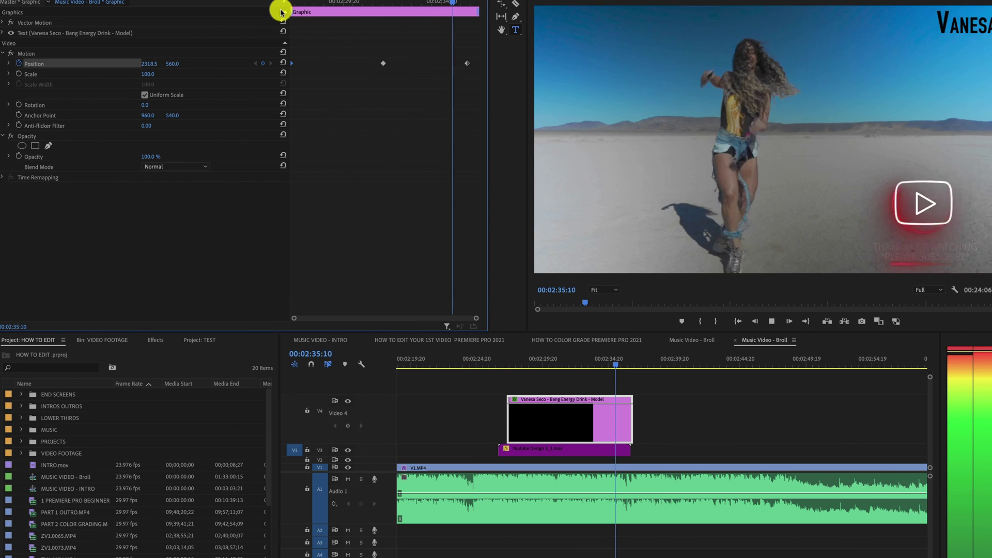
key("space")
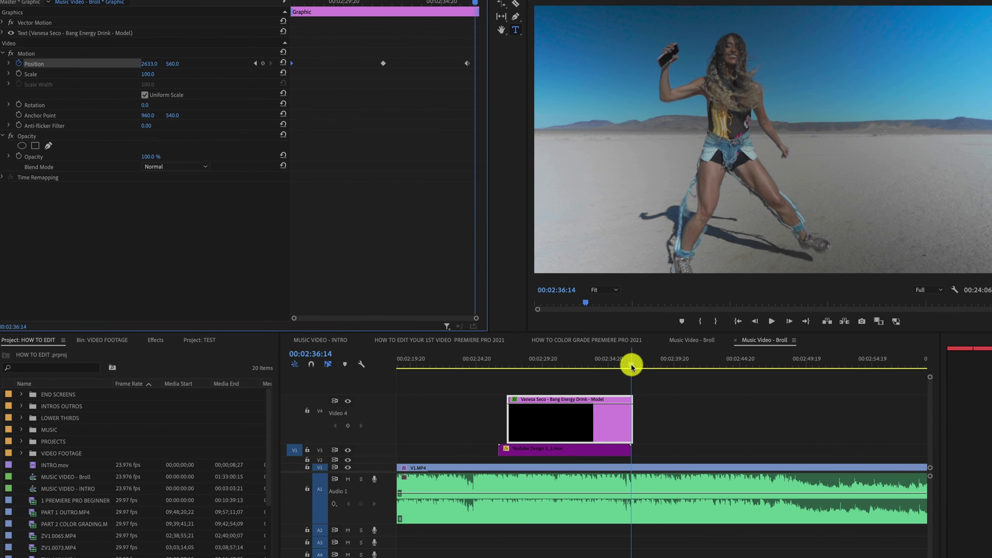
- Mute the A1 music track and scrub through the title clip to preview the scroll
left_click(347, 482)
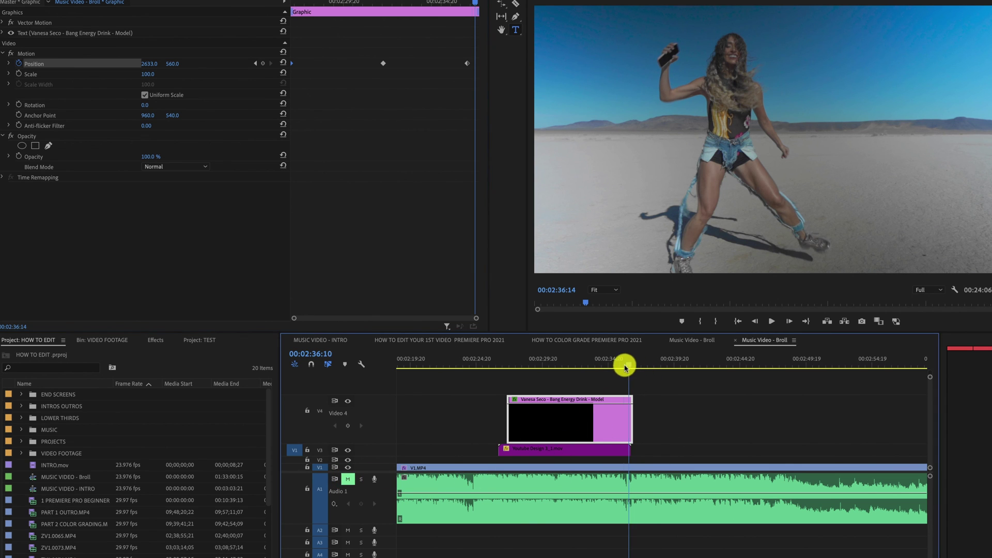
left_click_drag(626, 366, 570, 389)
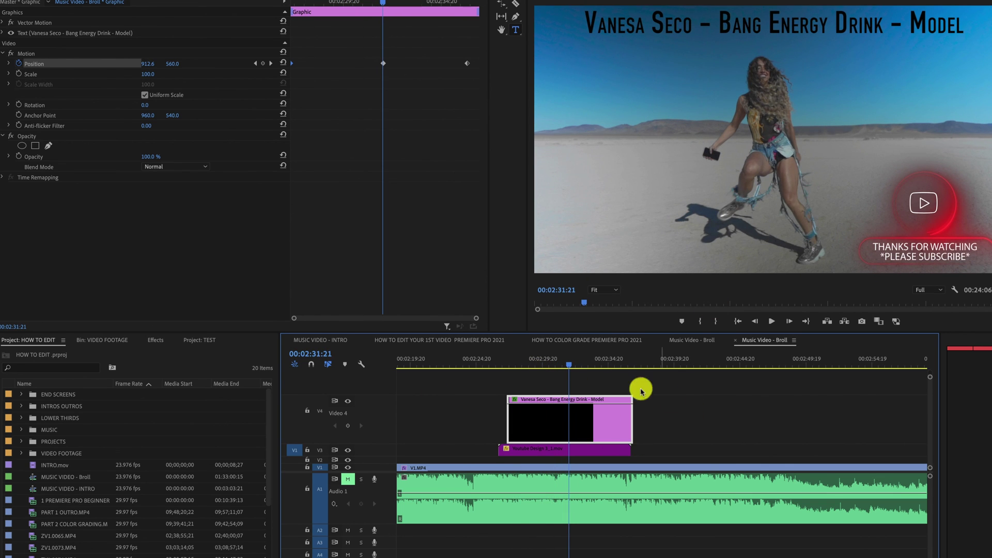
left_click_drag(569, 368, 527, 387)
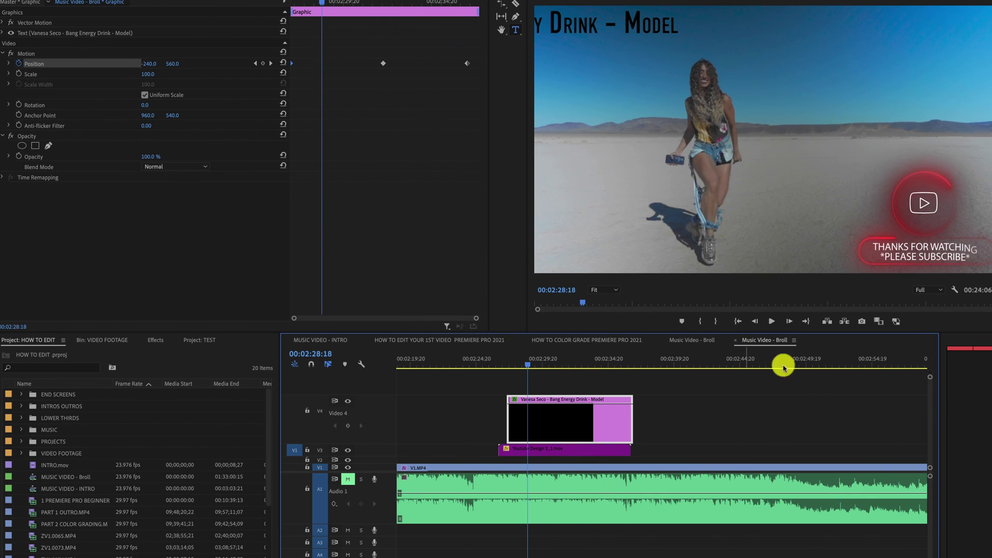